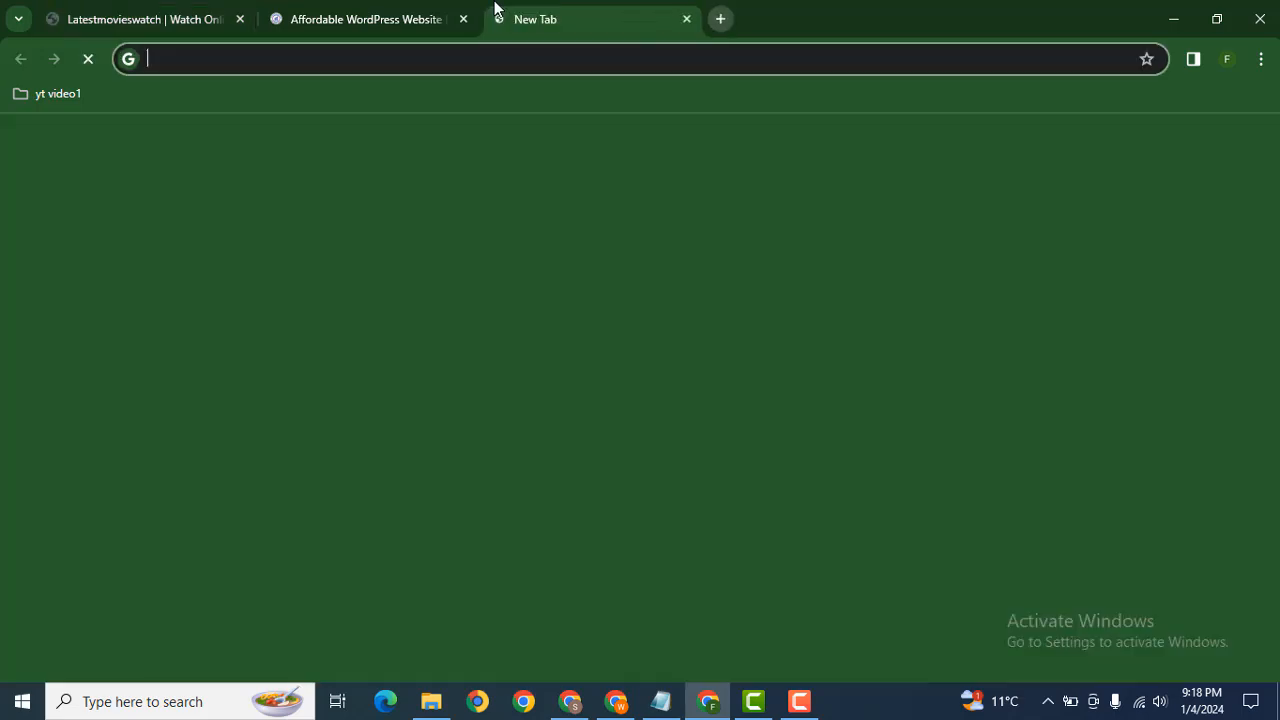
text(https://c.latestmovieswatch.com/wp-admin/)
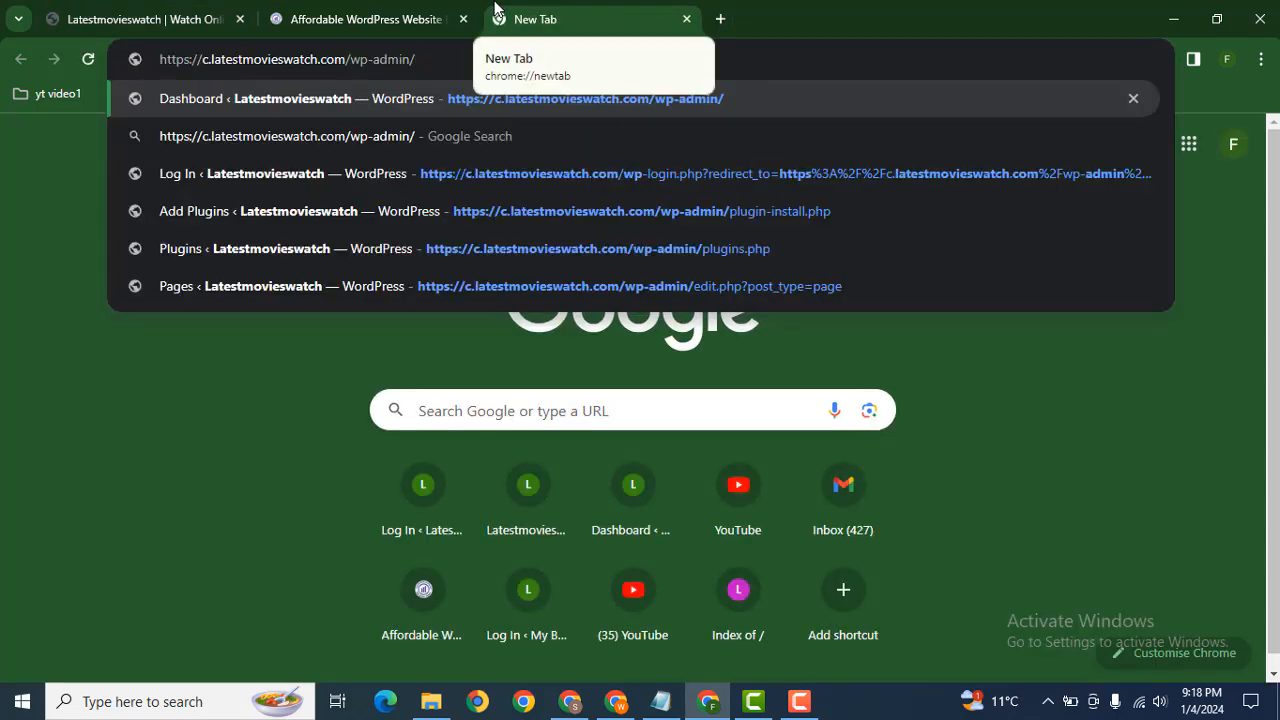
key(Return)
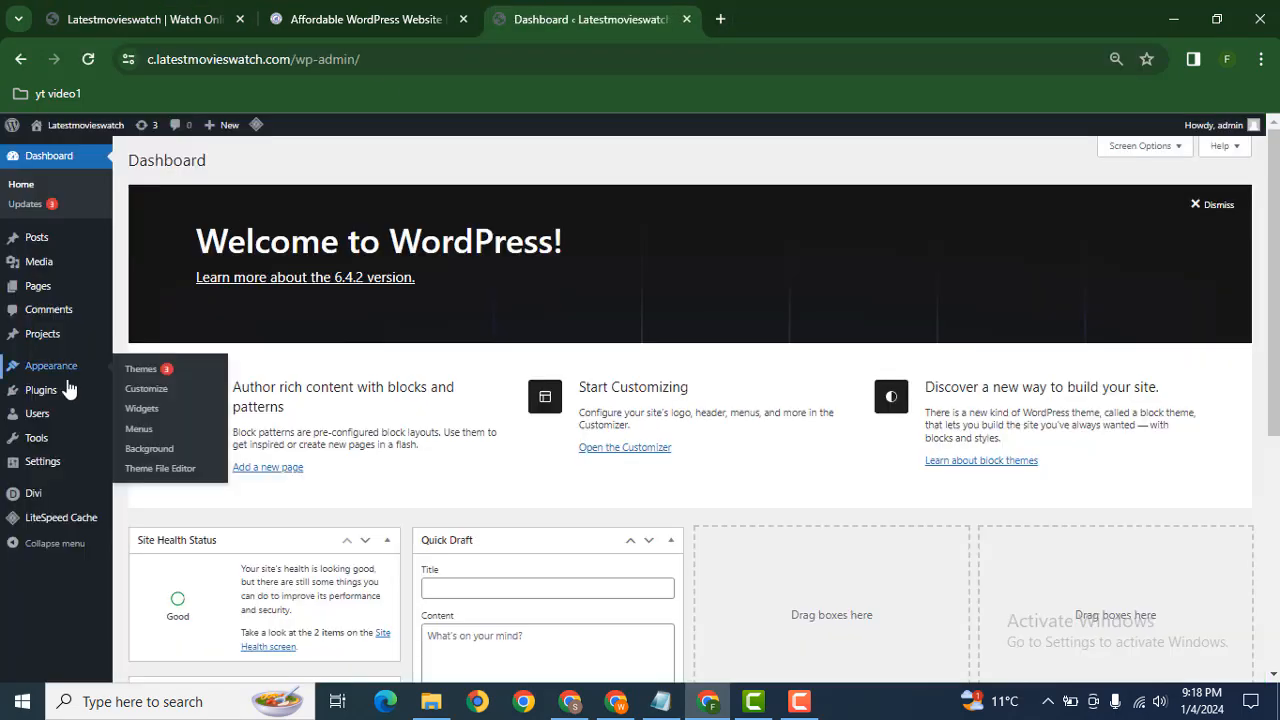
middle_click(150, 412)
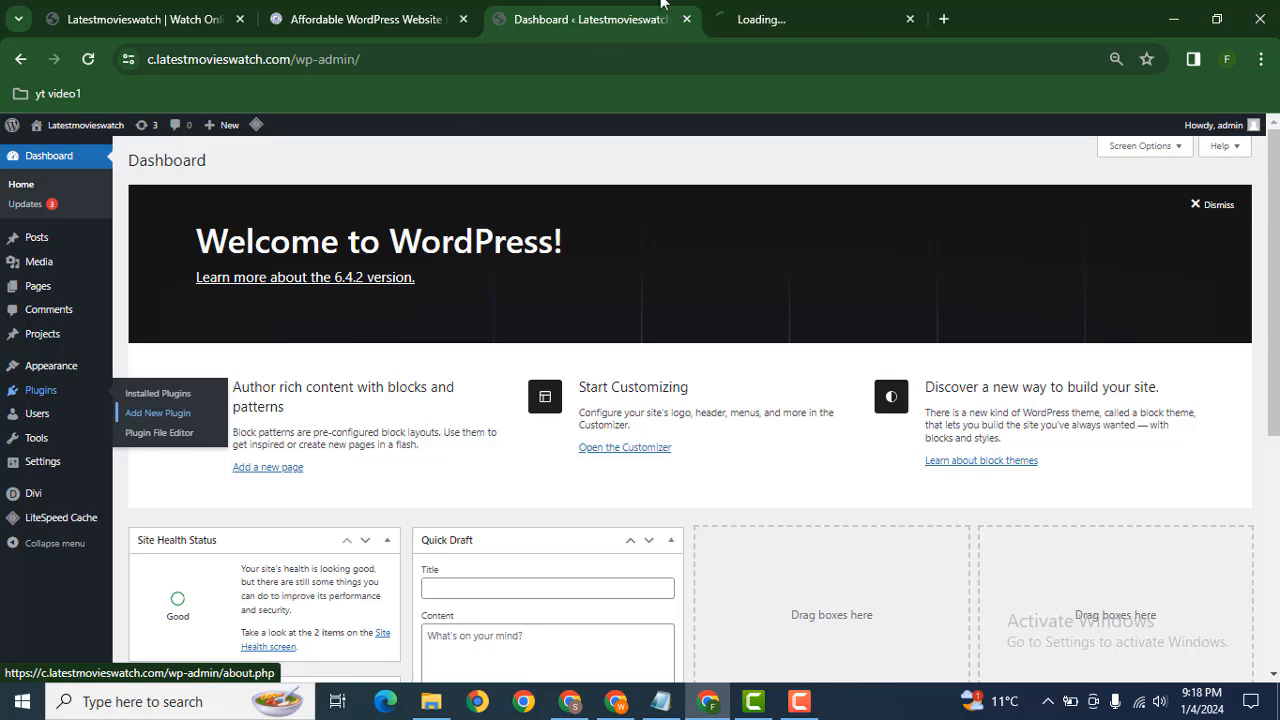
click(785, 14)
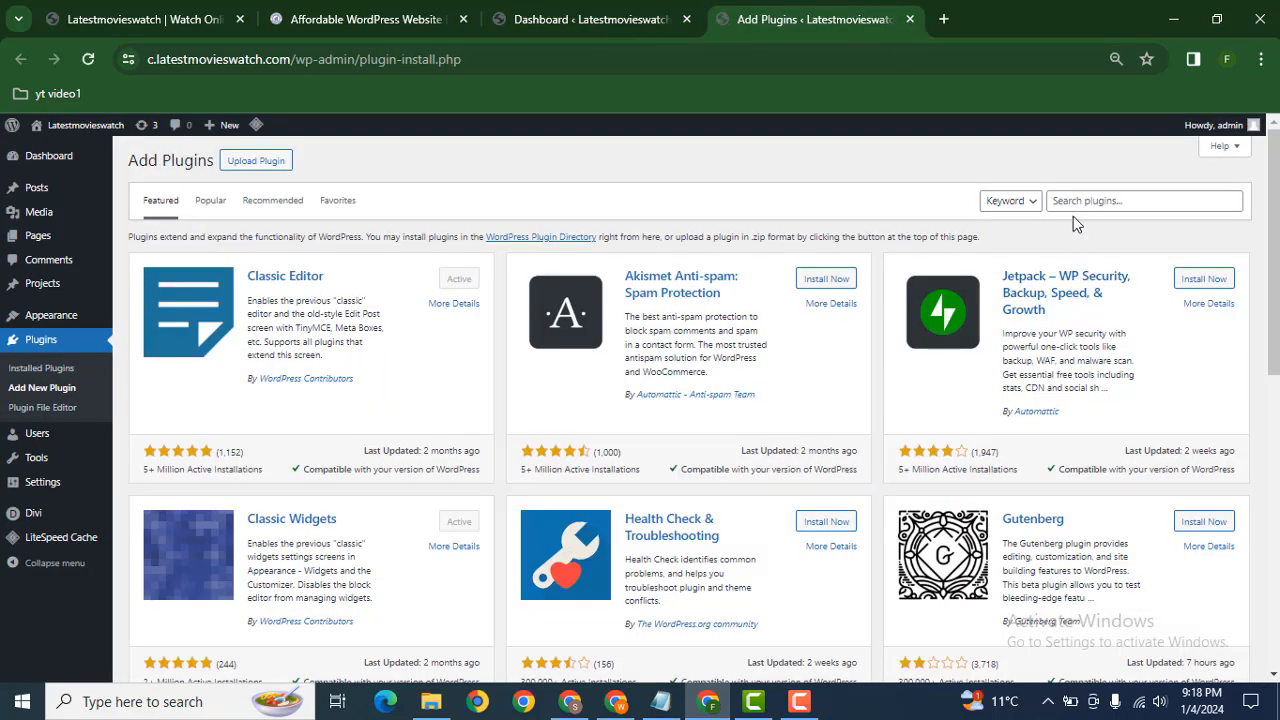
Search the plugin directory for "divi", then install and activate Supreme Modules Lite – Divi Theme, Extra Theme and Divi Builder
click(1076, 197)
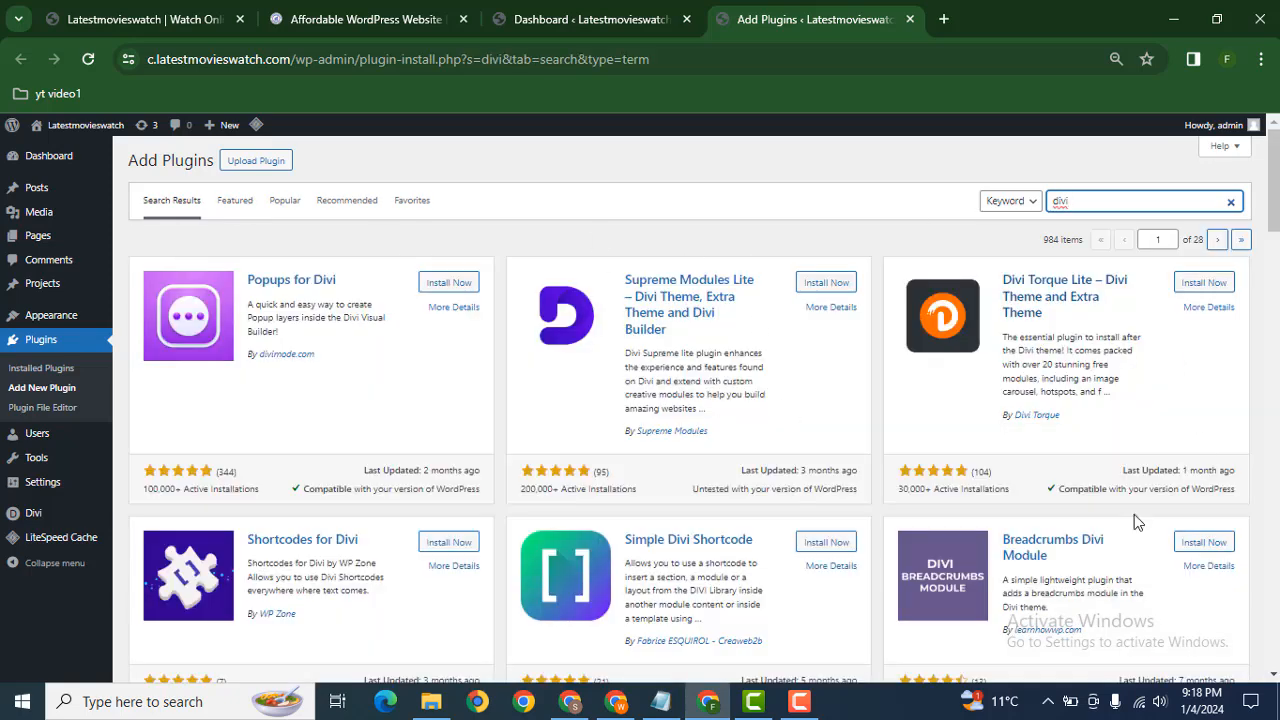
click(818, 283)
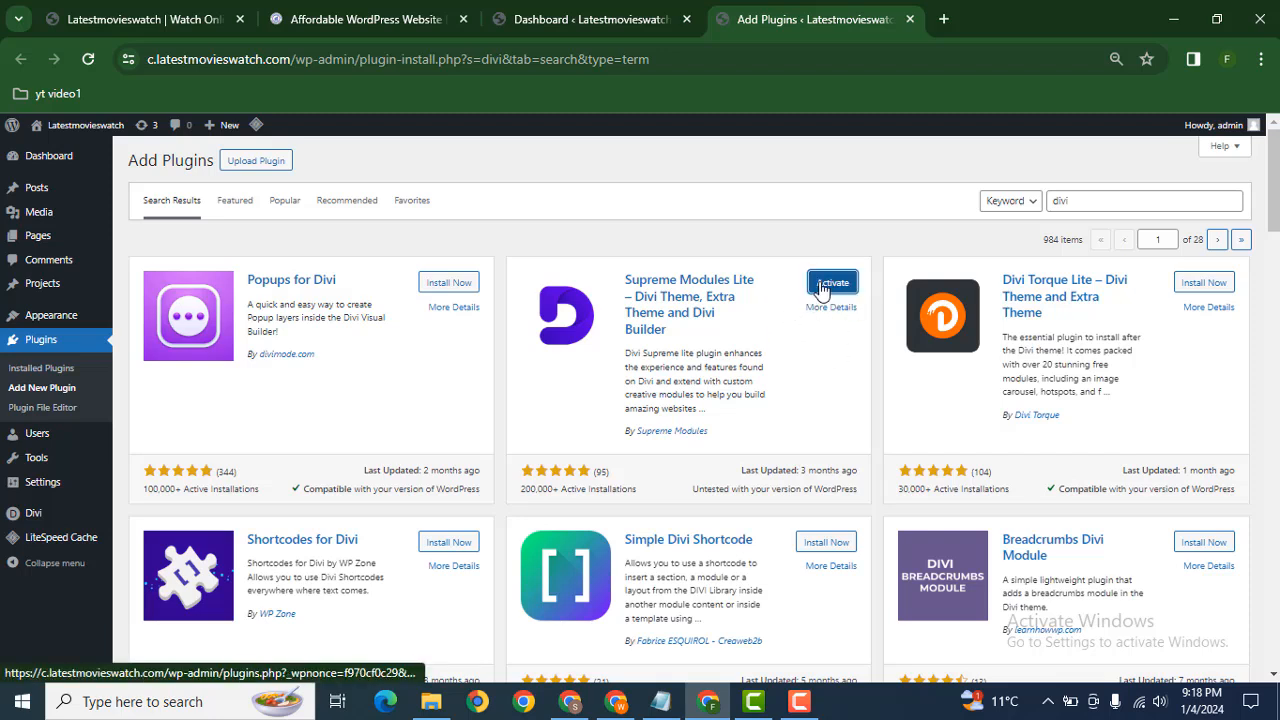
click(820, 289)
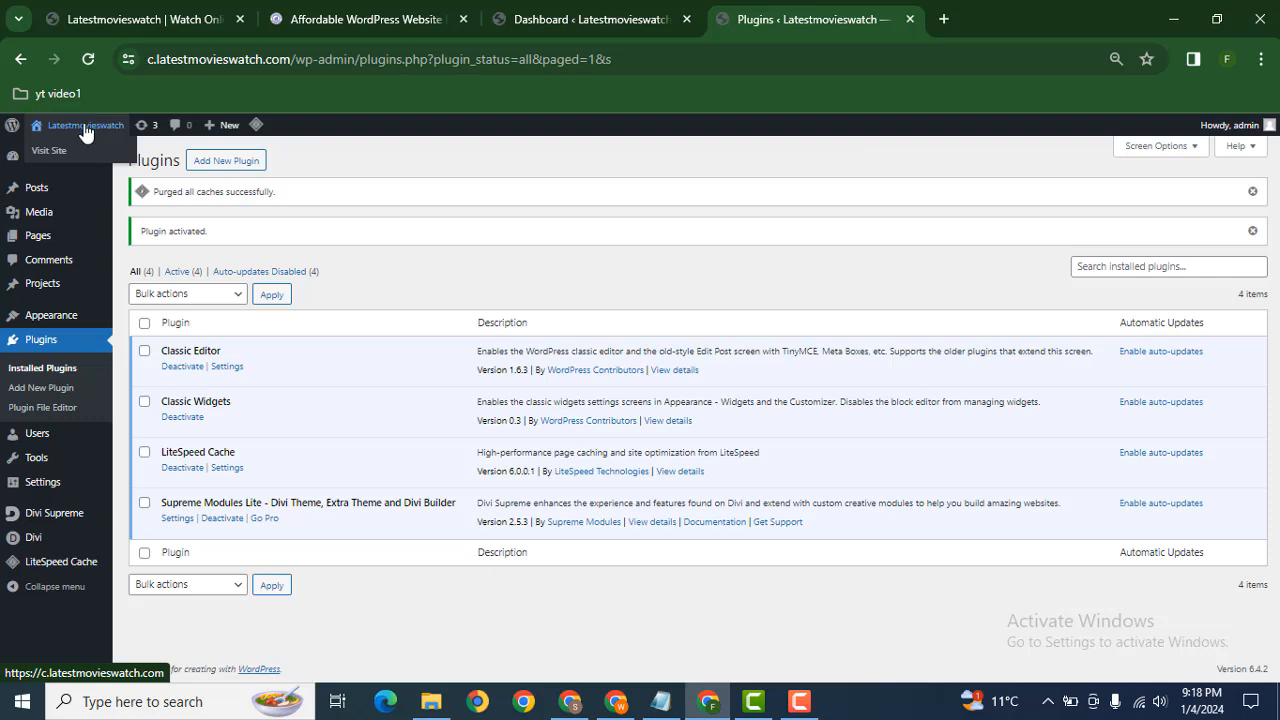
Visit the site's front page in a new tab and launch the Divi Visual Builder for it in another tab
middle_click(85, 128)
click(957, 18)
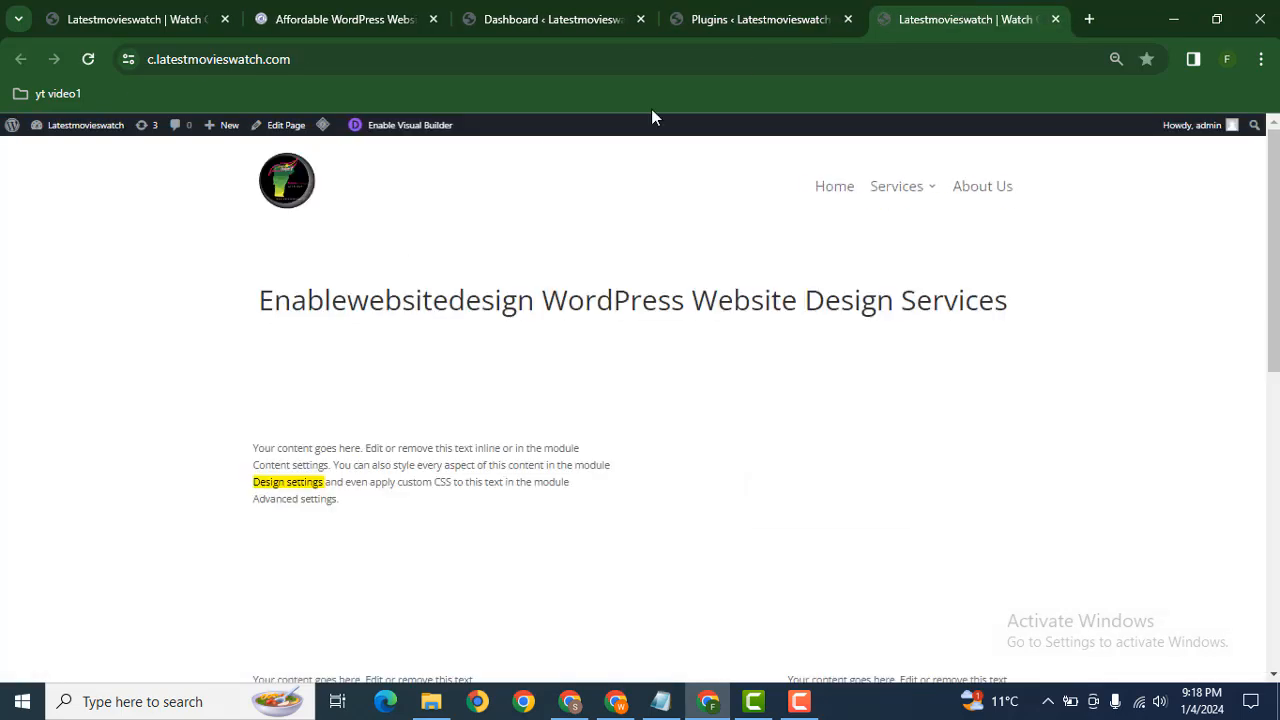
middle_click(395, 125)
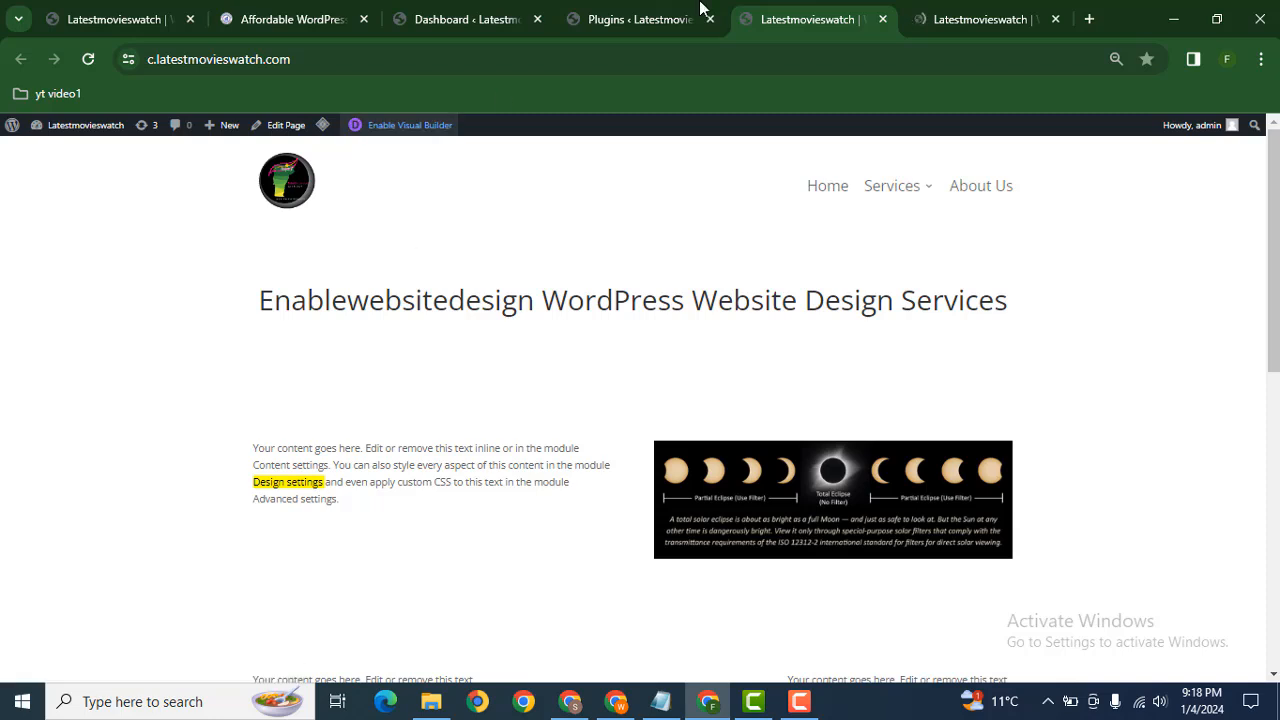
click(658, 22)
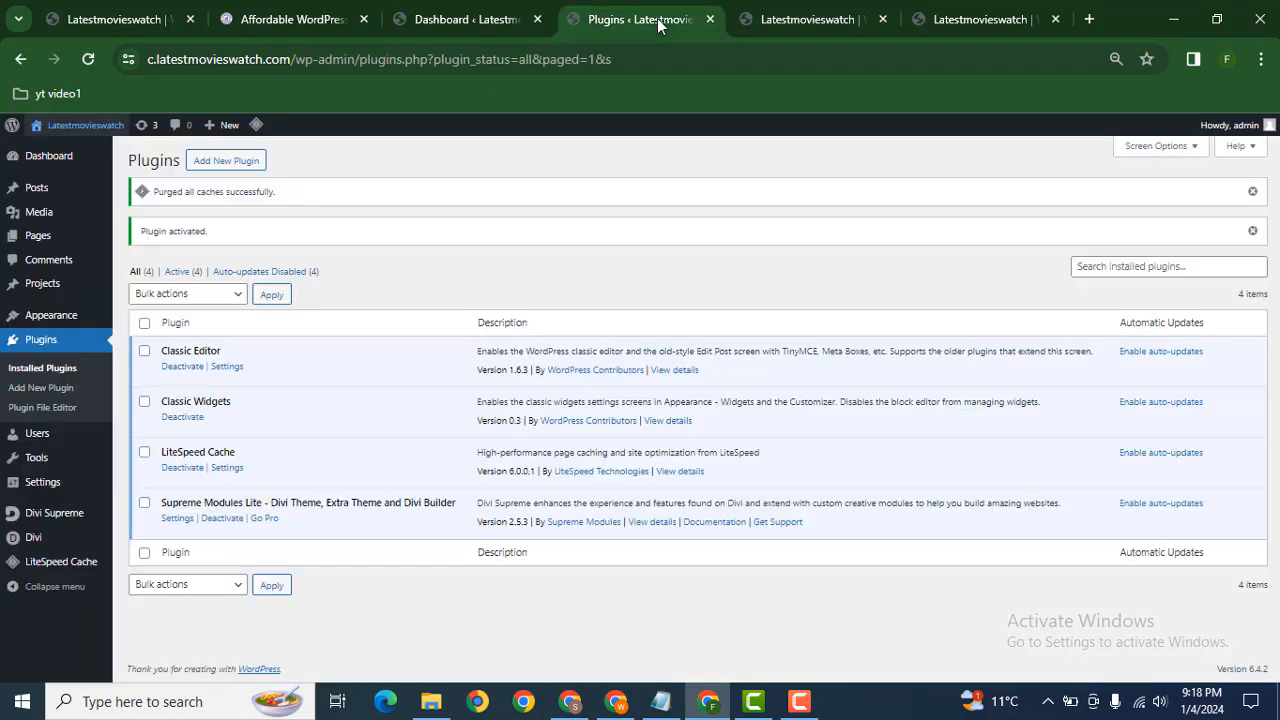
middle_click(38, 236)
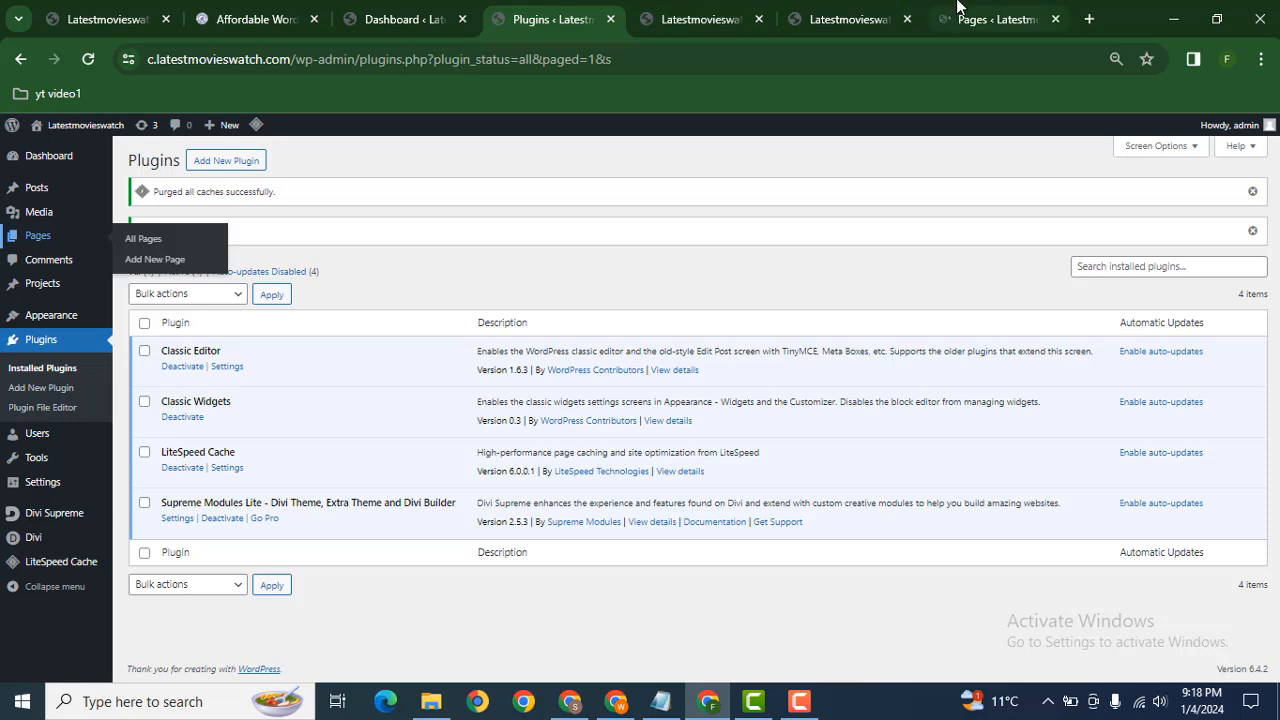
click(995, 19)
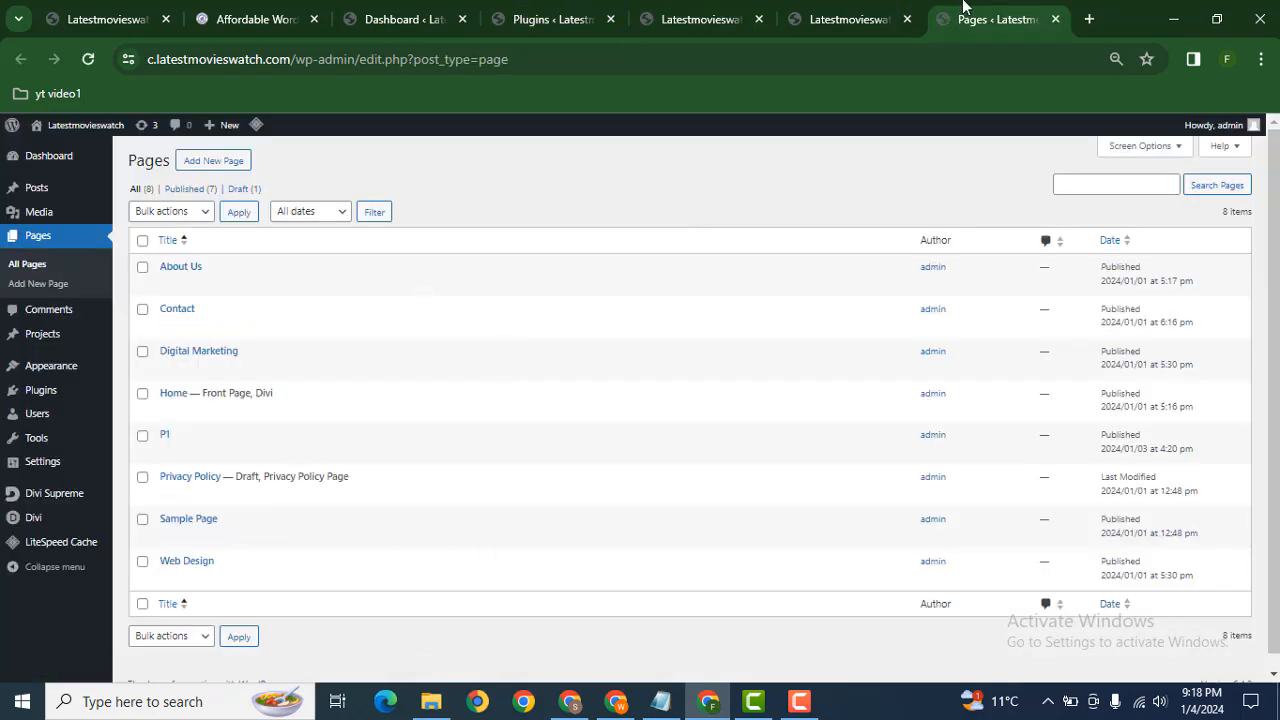
In the front page's Visual Builder, add a regular section with a row of two equal columns below the last section
click(841, 19)
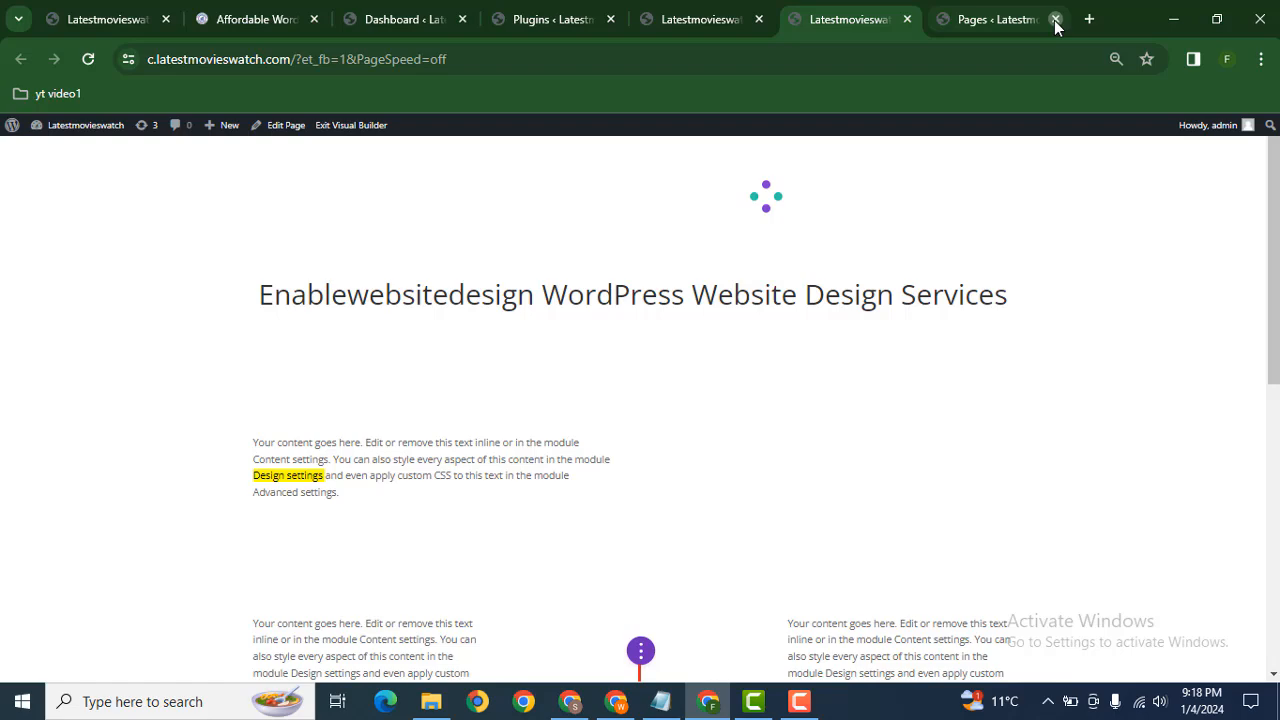
click(1055, 20)
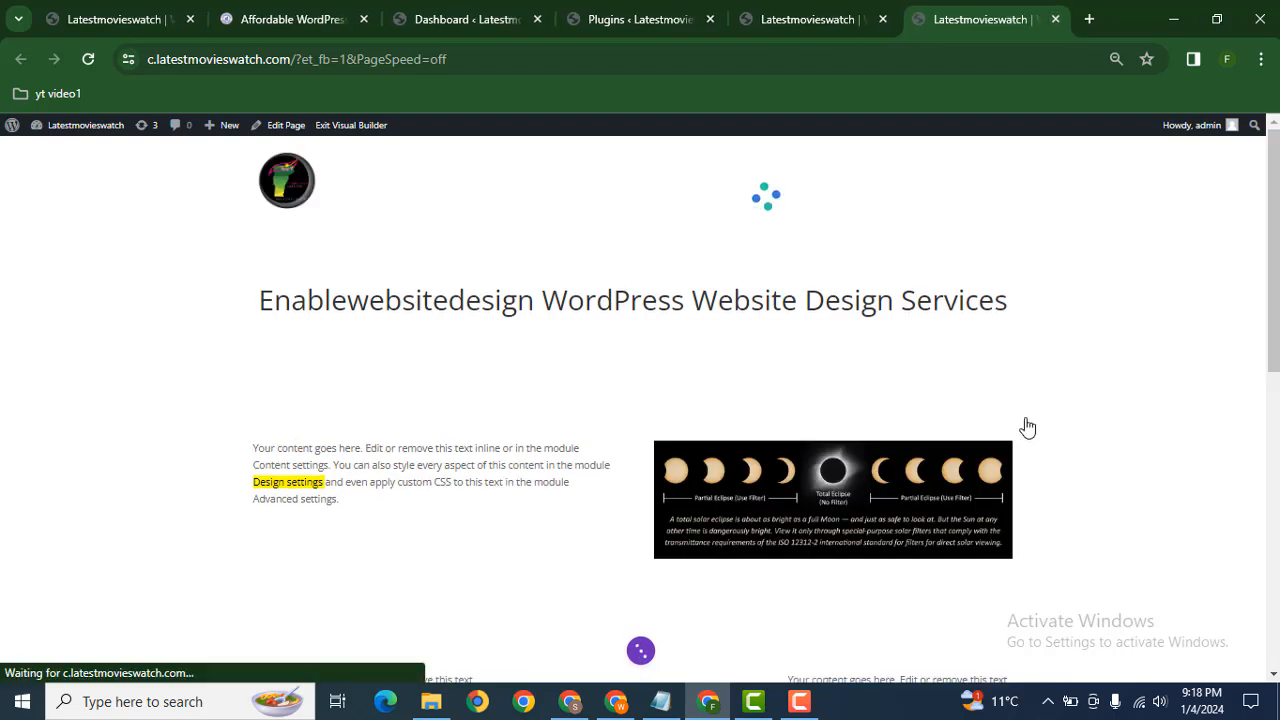
scroll(906, 457, down, 4)
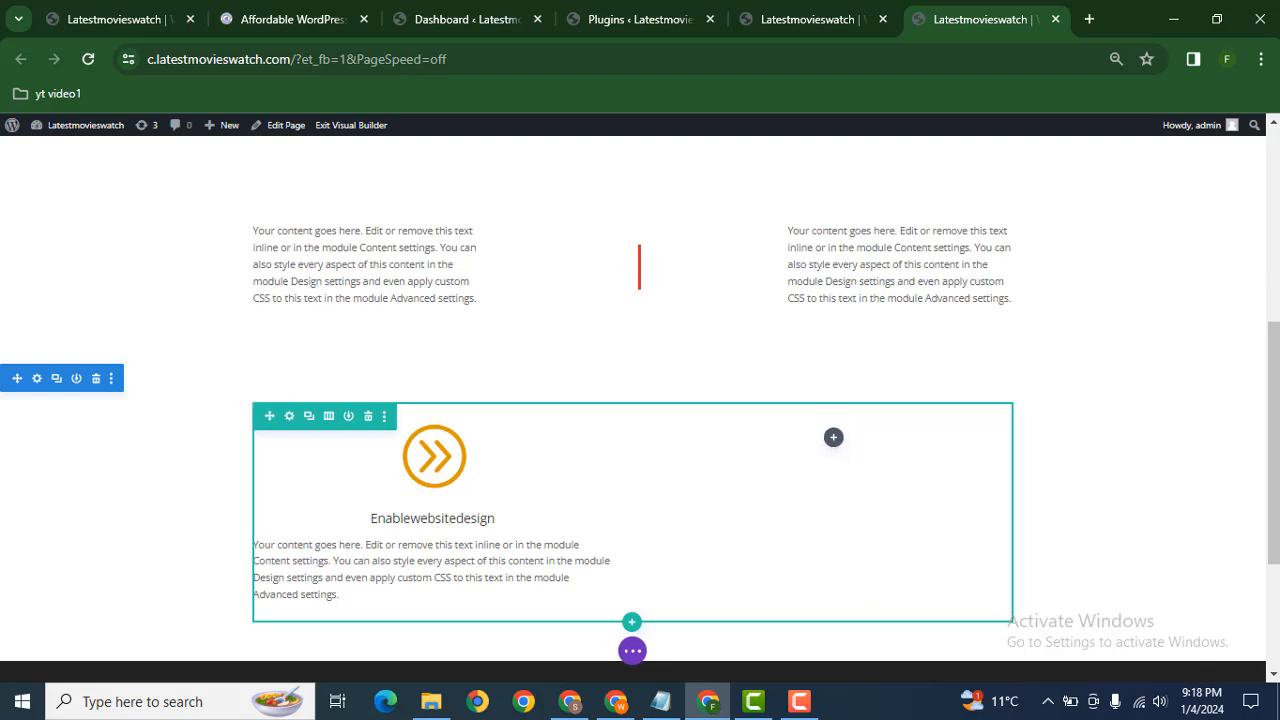
scroll(700, 460, down, 2)
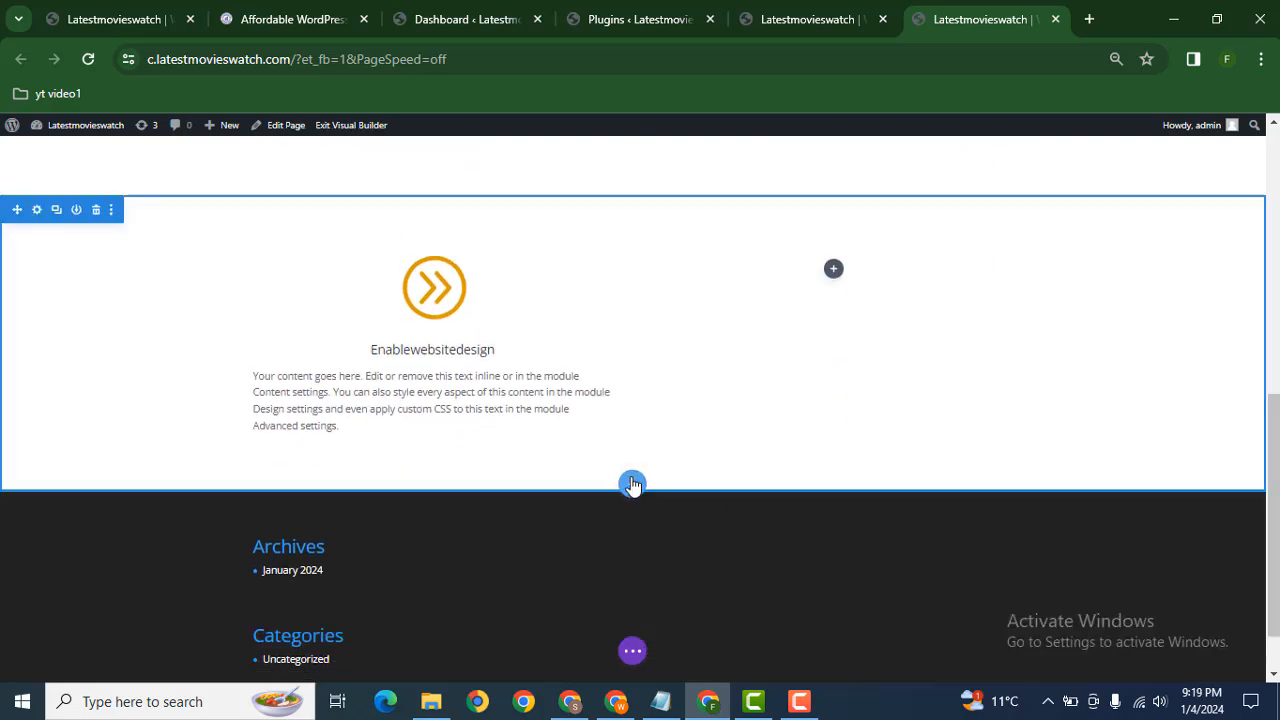
click(632, 484)
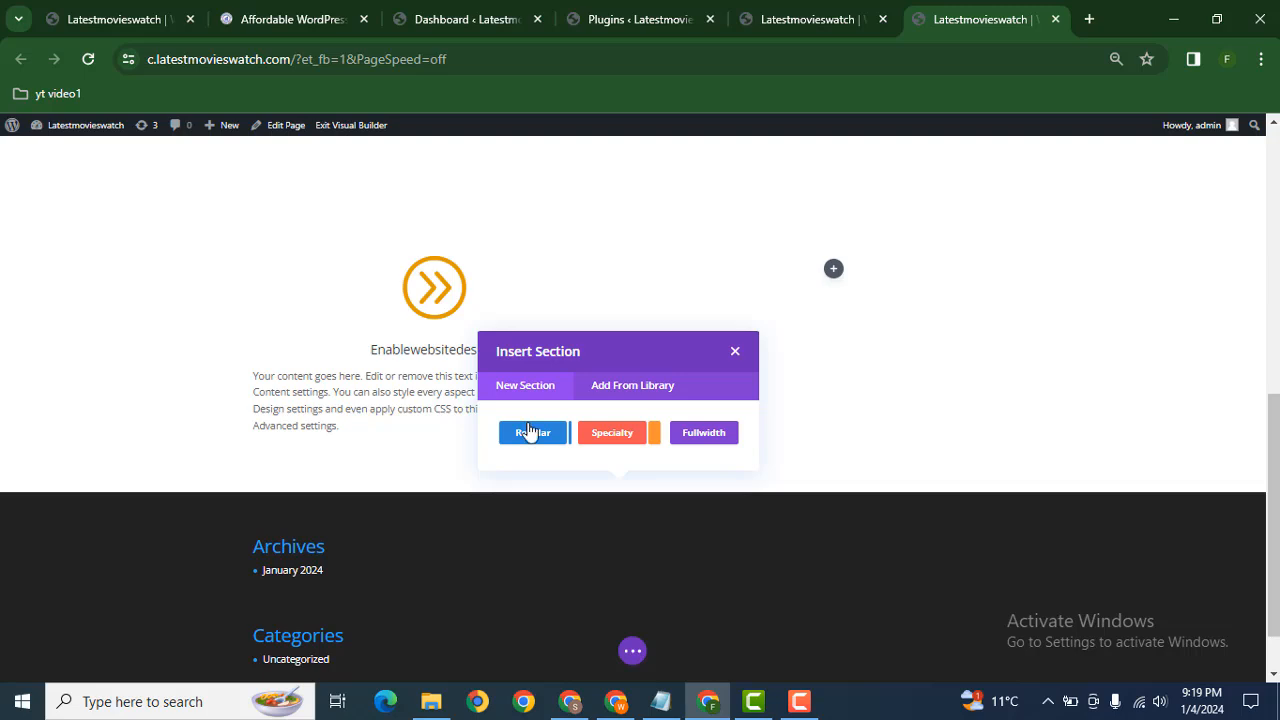
click(530, 432)
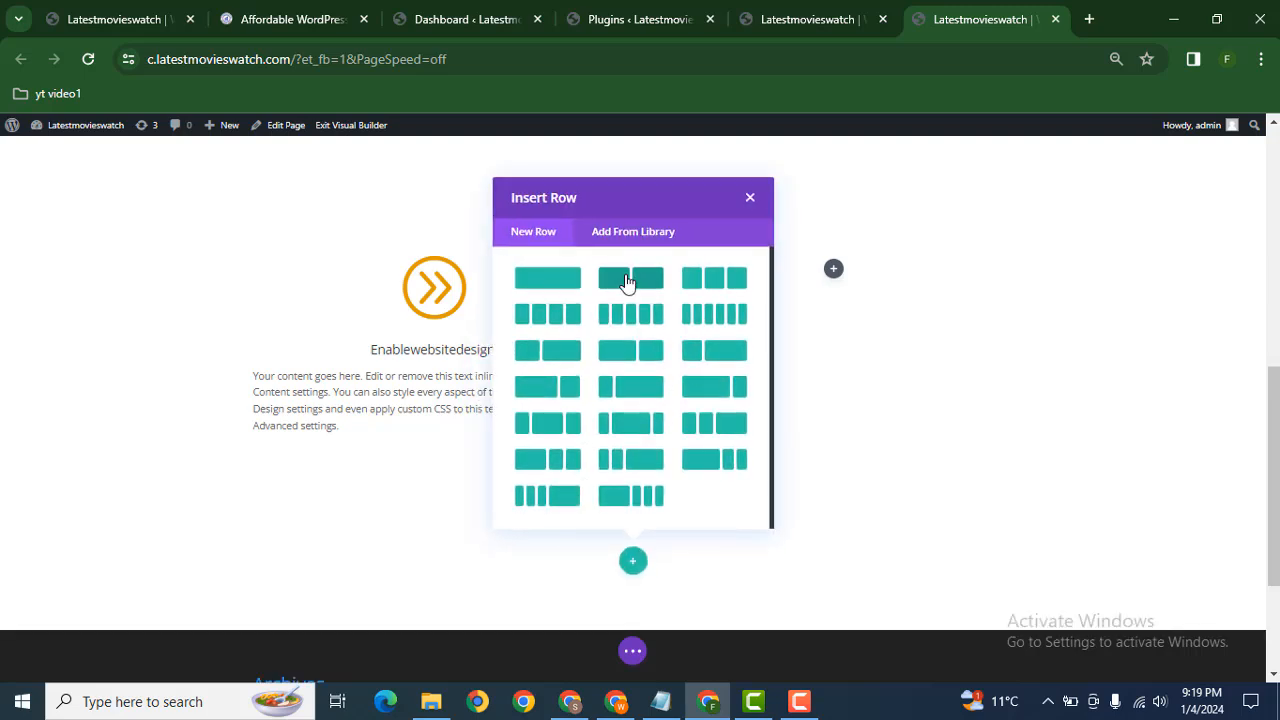
click(626, 282)
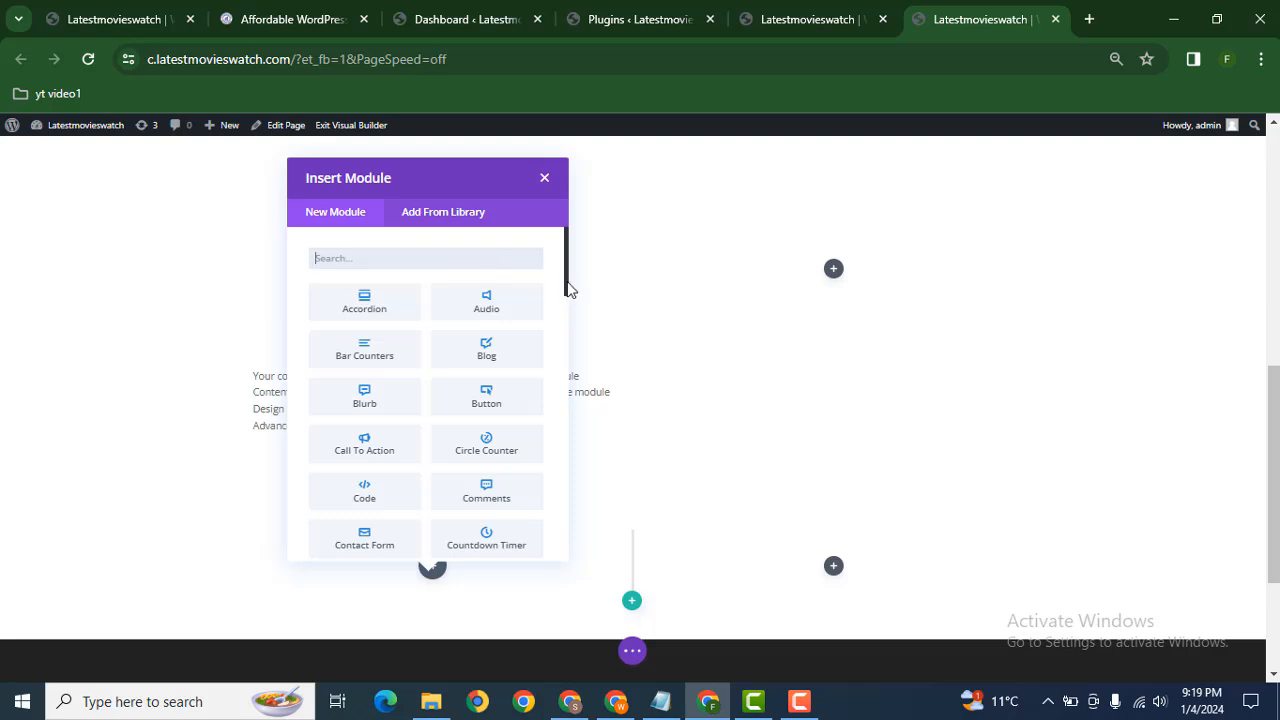
Find the Supreme Typing module by searching for "typ" and insert it in the new row's first column
drag(568, 289, 524, 59)
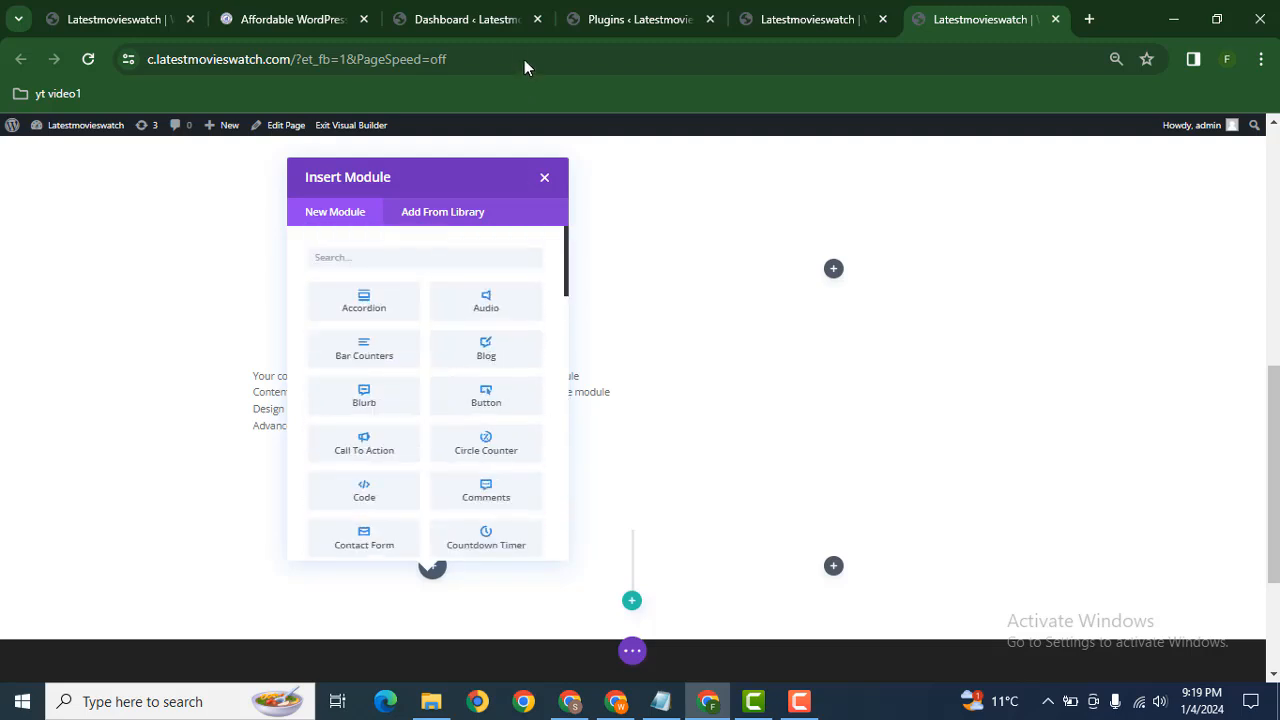
click(368, 260)
text(typ)
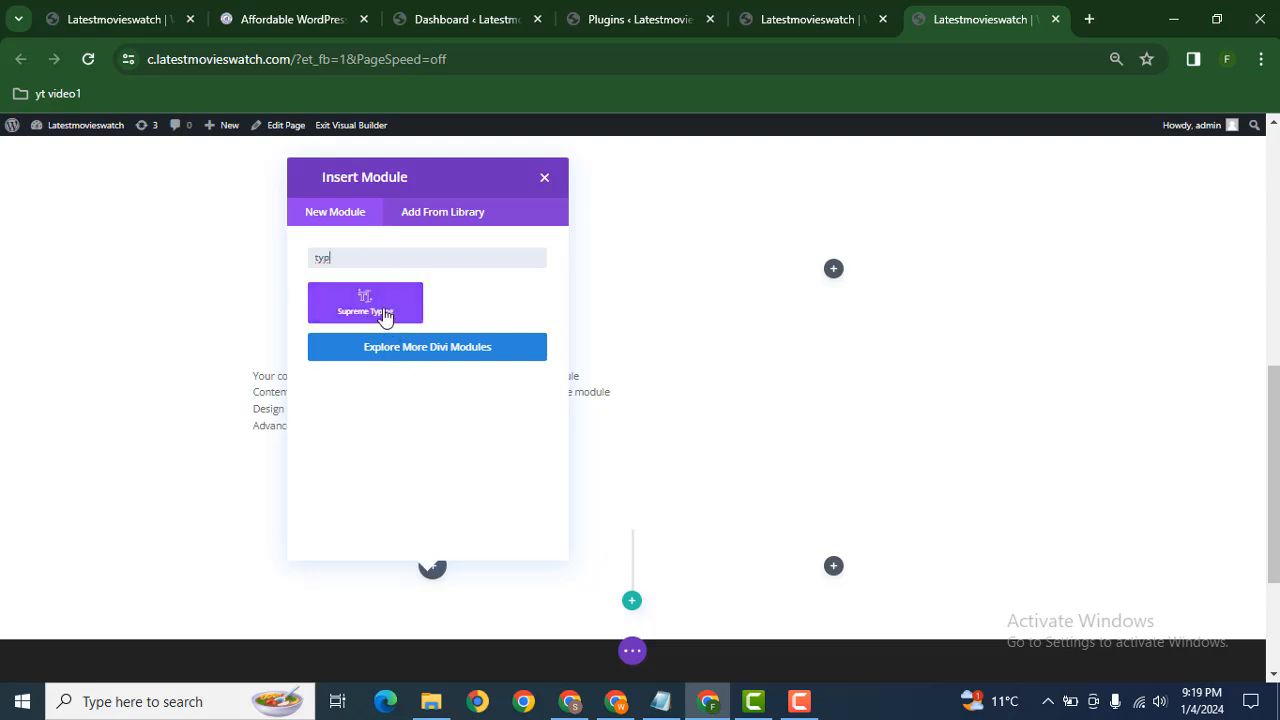
click(363, 305)
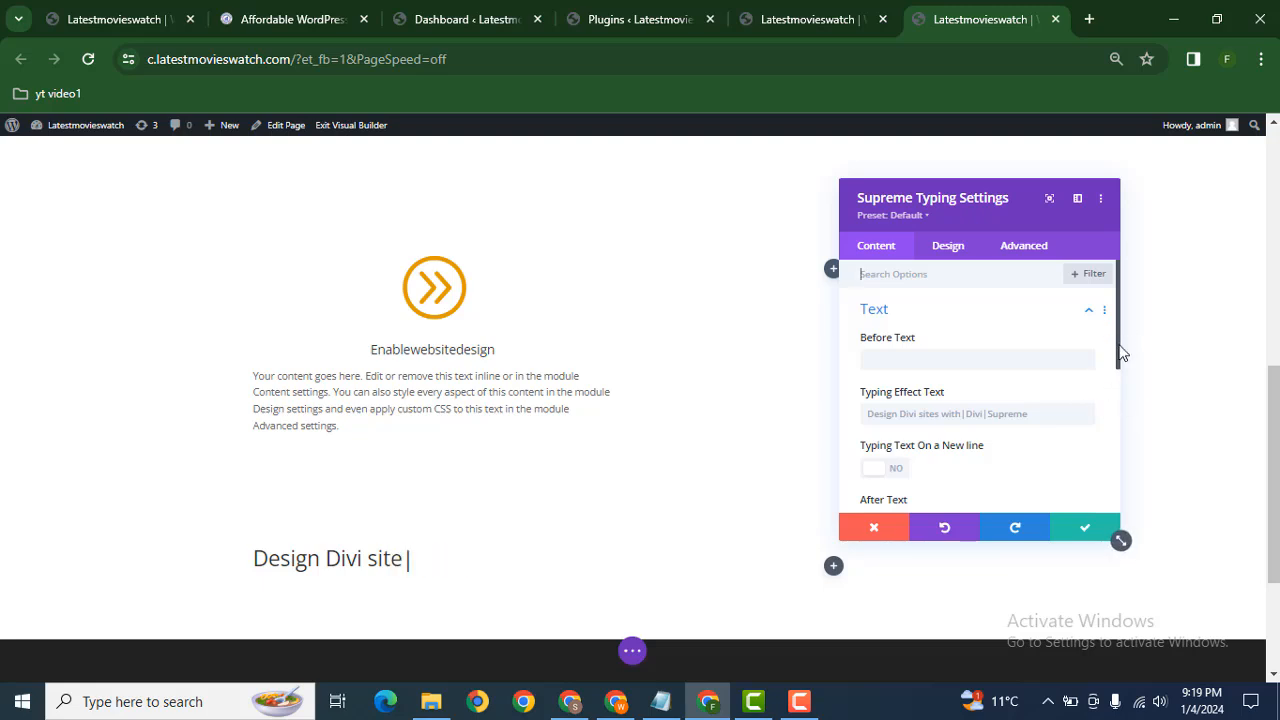
Set the Before Text of the Supreme Typing module to "Enablewebsitedesign offers"
mouse_move(1117, 357)
mouse_down()
mouse_move(1117, 380)
mouse_move(1116, 360)
mouse_up()
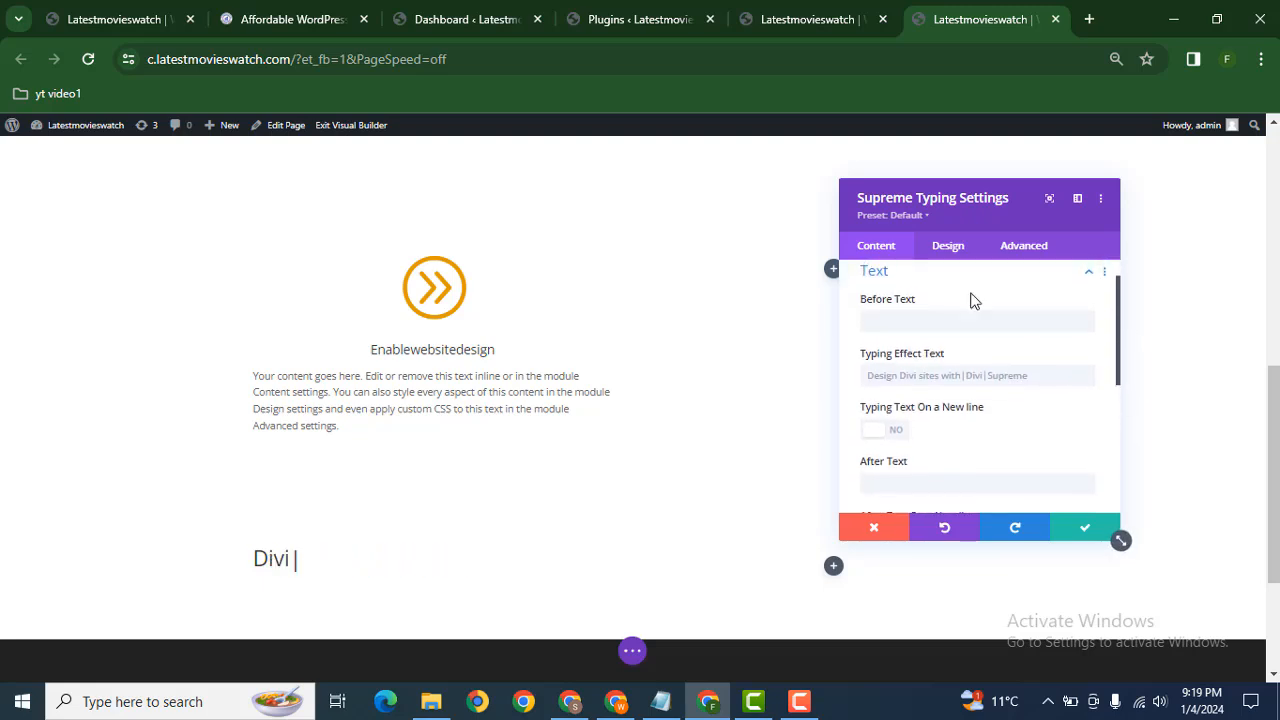
click(929, 324)
key(Caps_Lock)
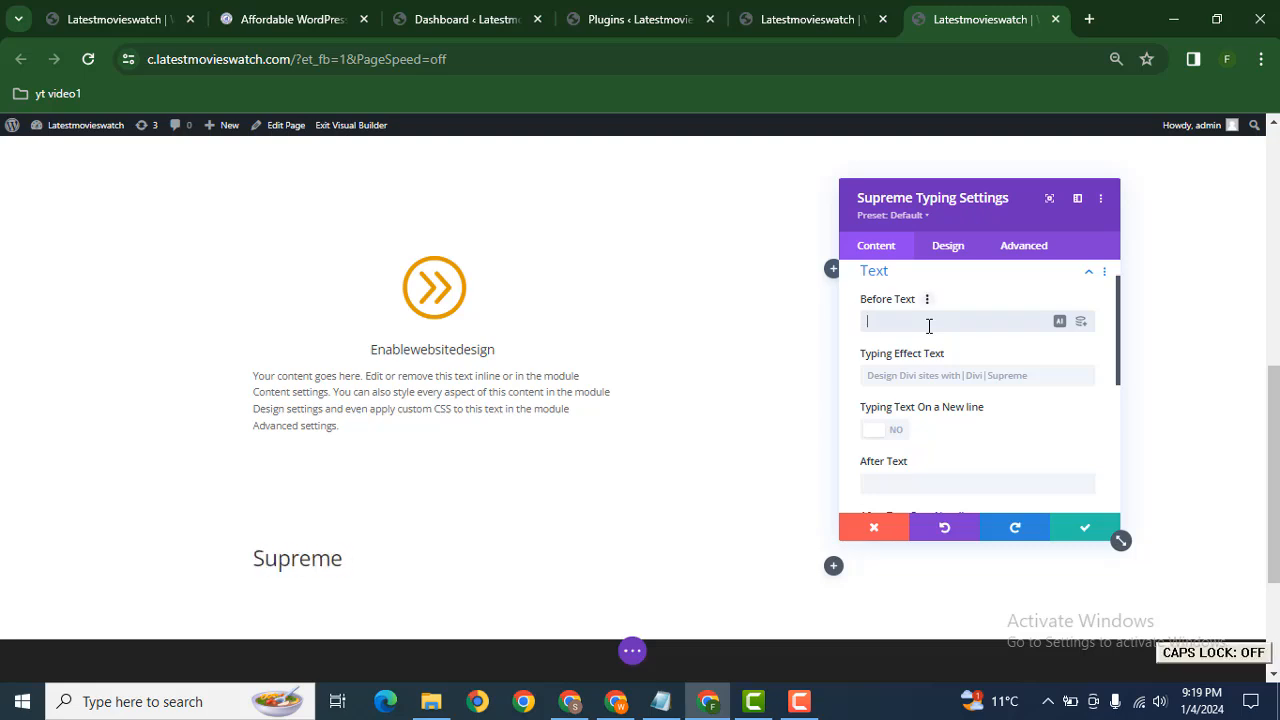
text(E)
key(Caps_Lock)
text(nablewebs)
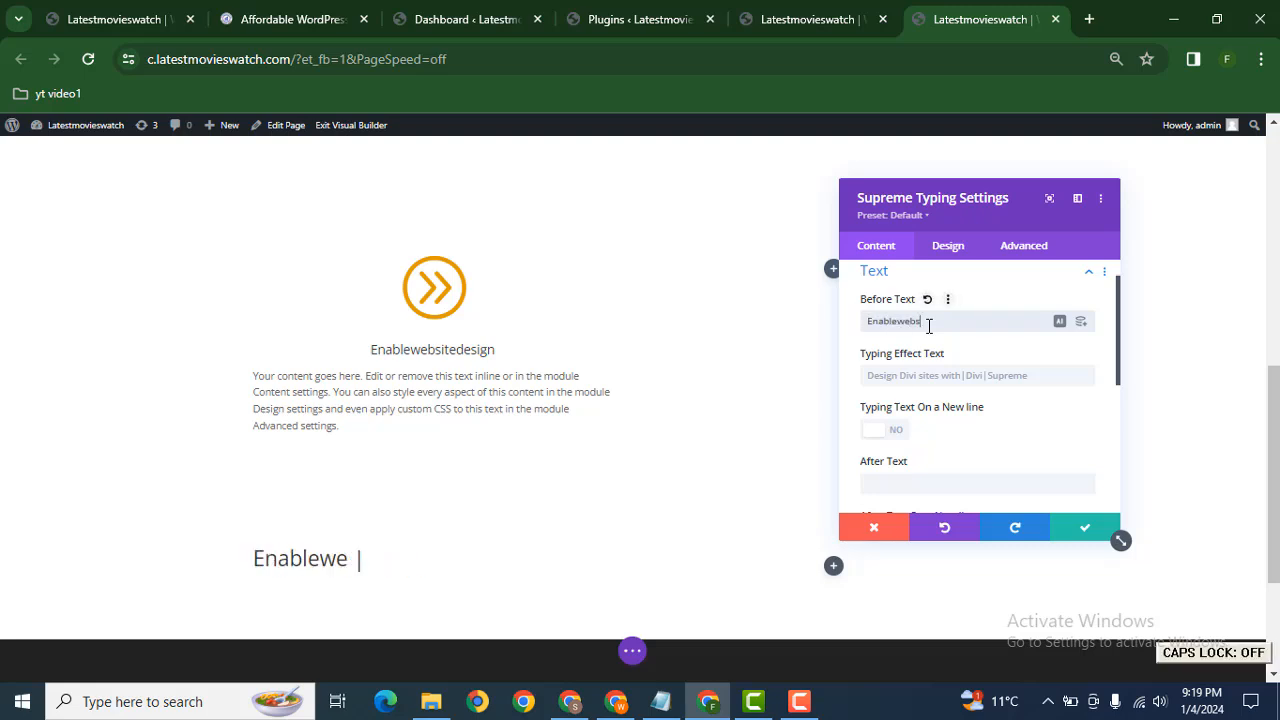
text(itedesign of)
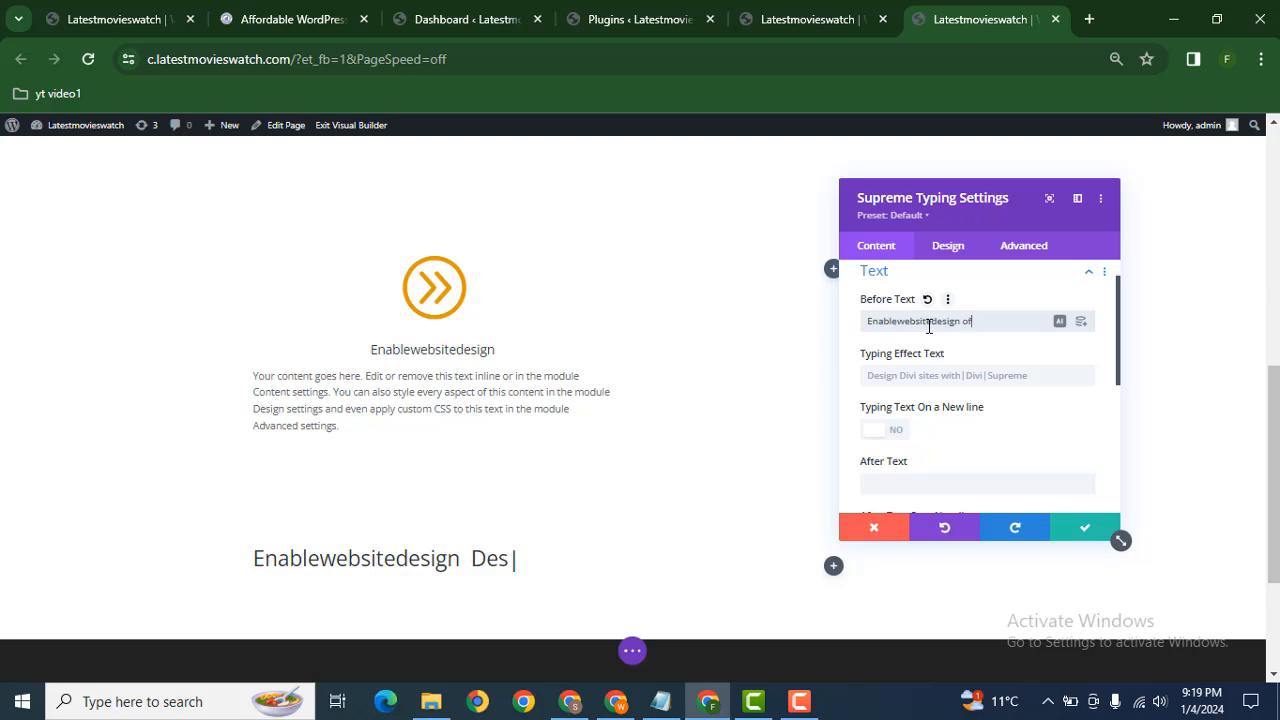
text(fers)
Set the module's Typing Effect Text to "Web Design | SEO | Marketing"
click(896, 376)
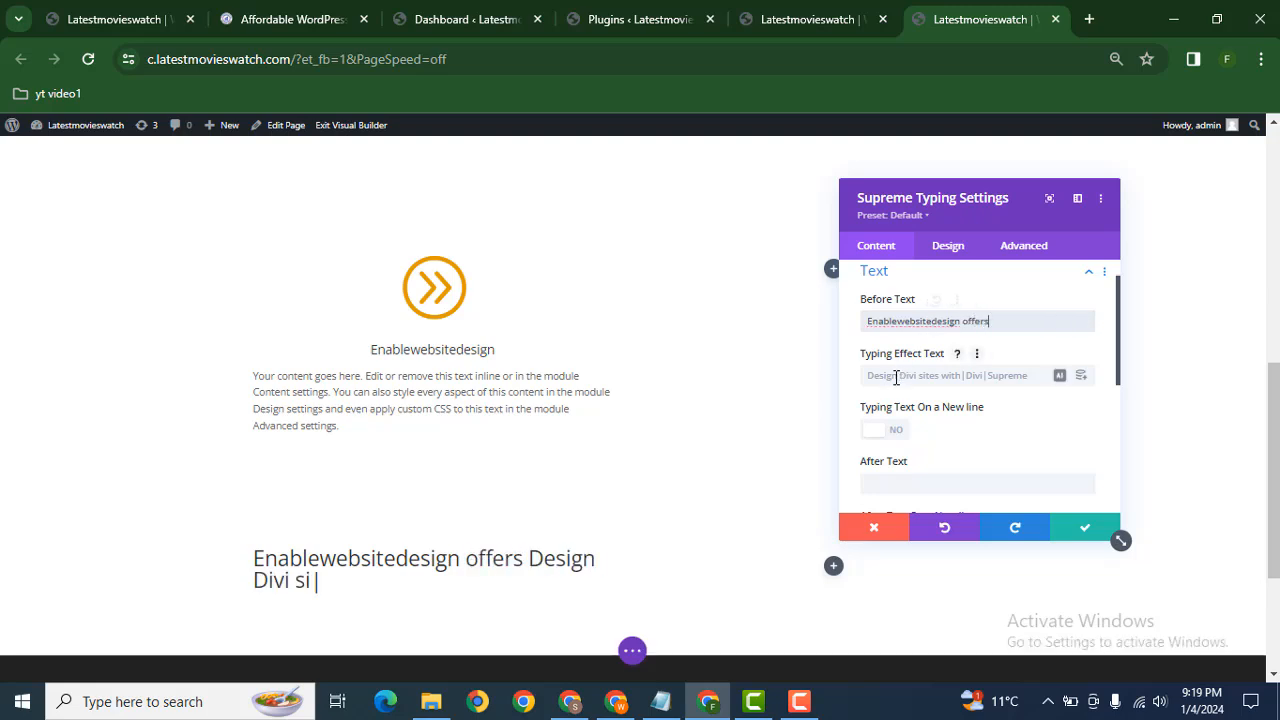
key(Caps_Lock)
text(W)
key(Caps_Lock)
text(eb)
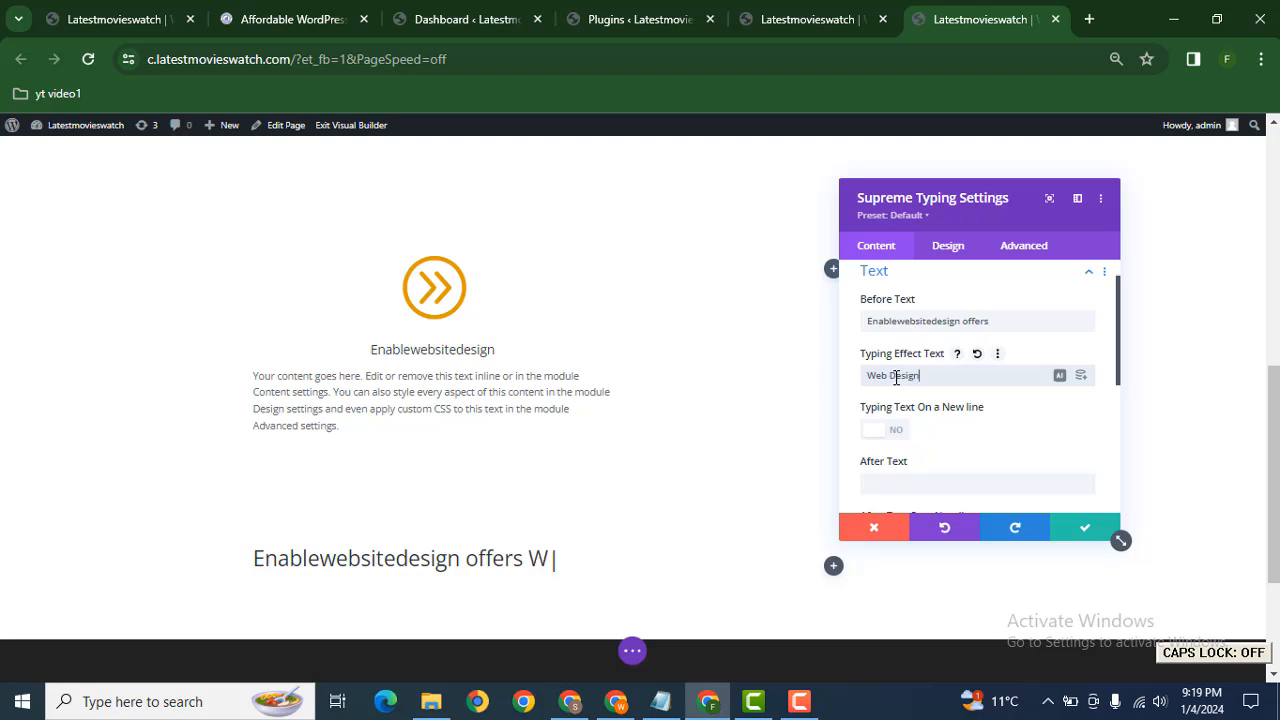
text( Design |)
key(Caps_Lock)
text(SEO | Marketing)
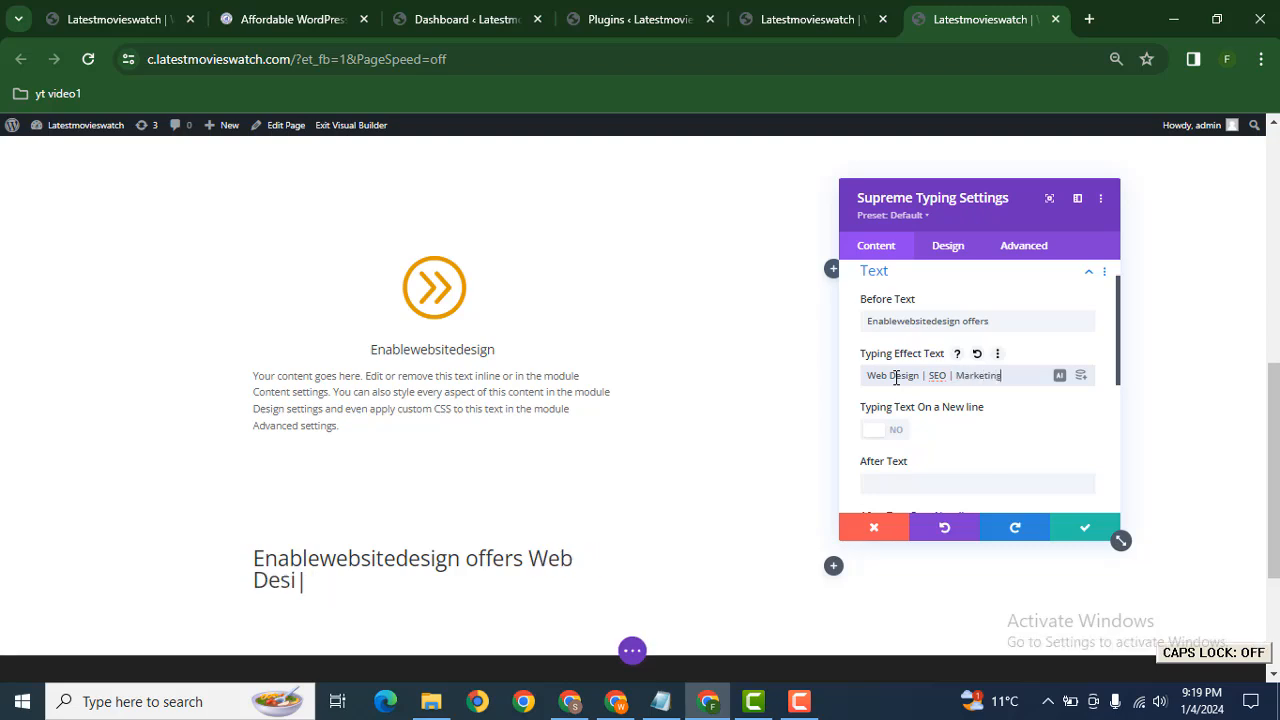
Set the After Text of the Supreme Typing module to "Services"
click(910, 489)
key(Caps_Lock)
text(S)
key(Caps_Lock)
text(ervices)
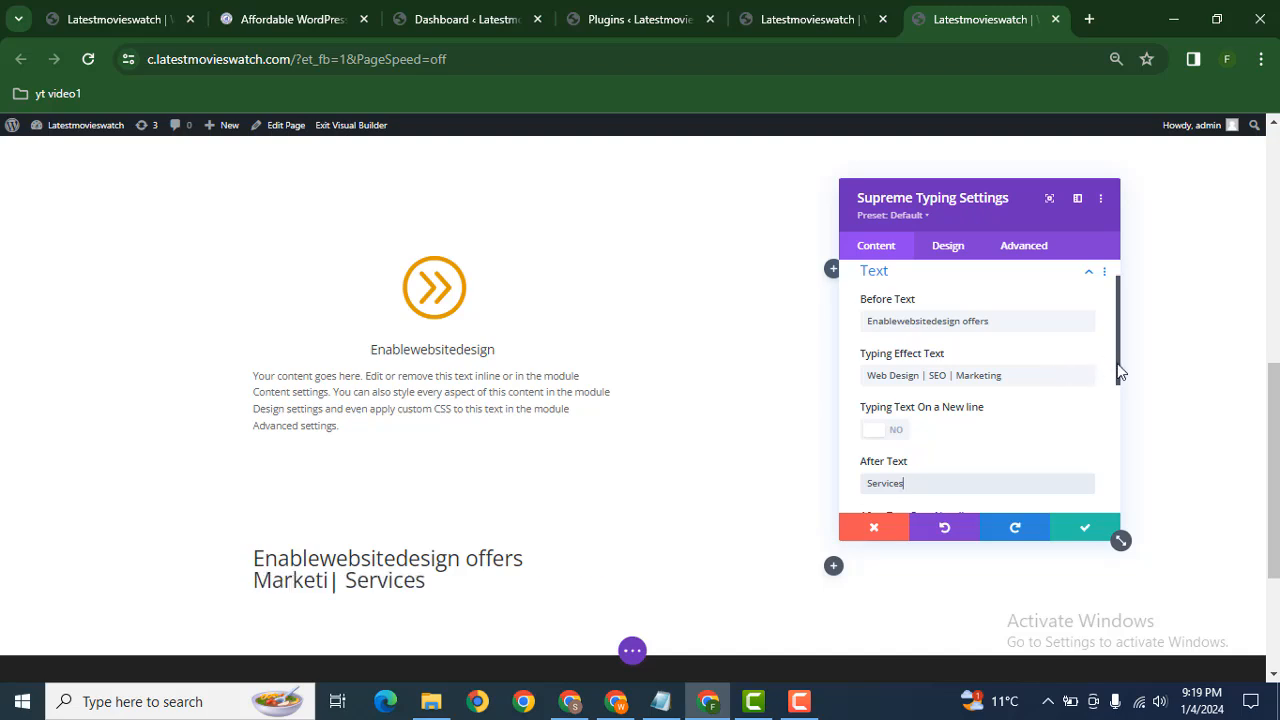
Examine the Supreme Typing module's new-line, Typing Options, Link and Background content settings
drag(1120, 372, 1120, 400)
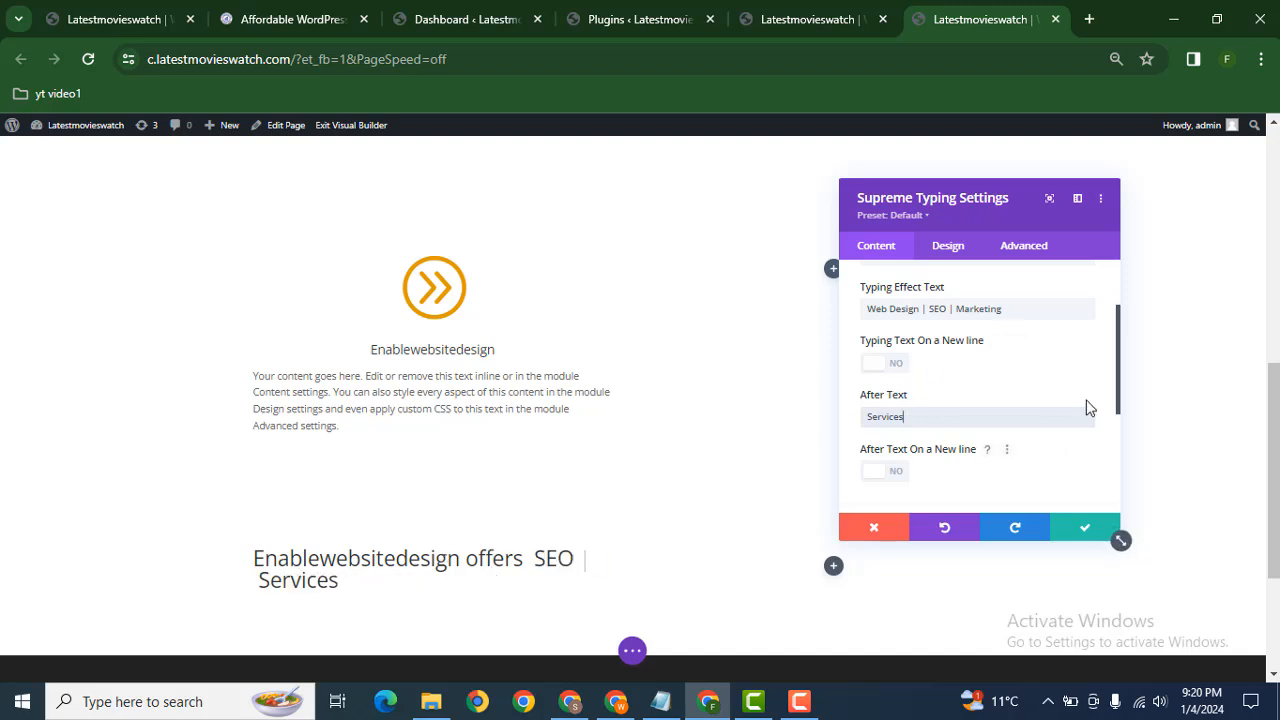
drag(1115, 376, 1115, 413)
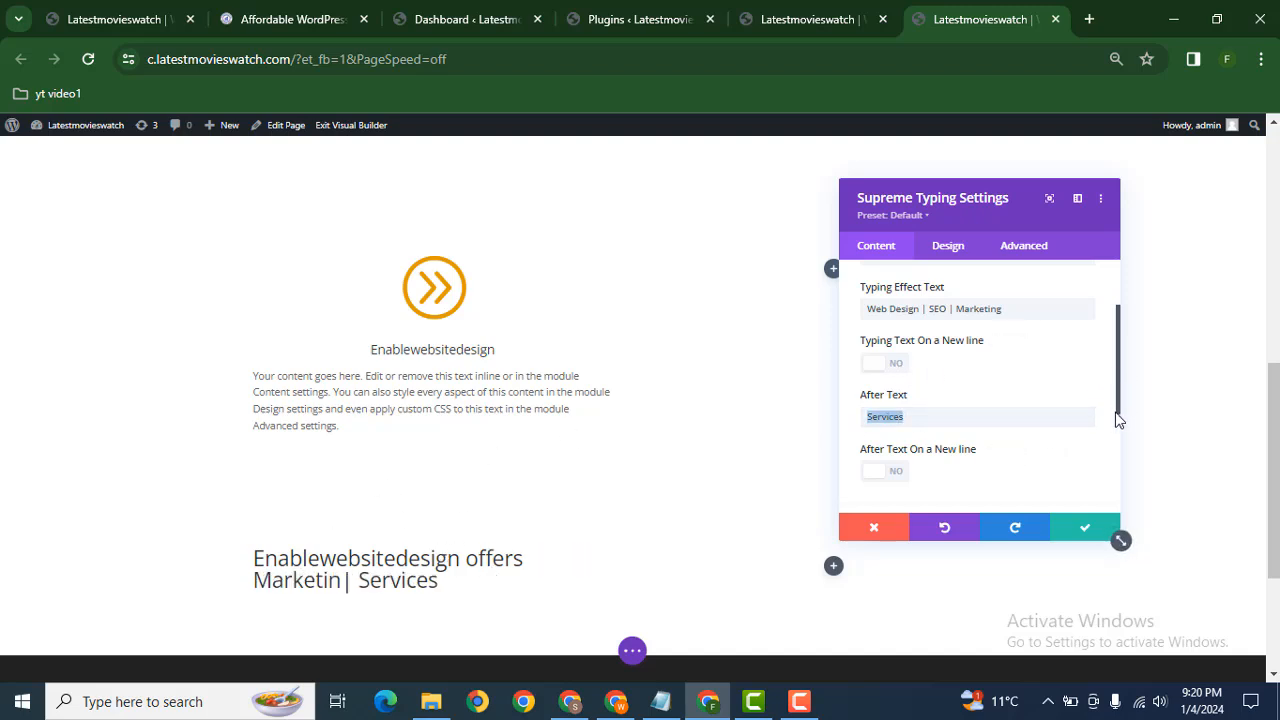
click(1035, 391)
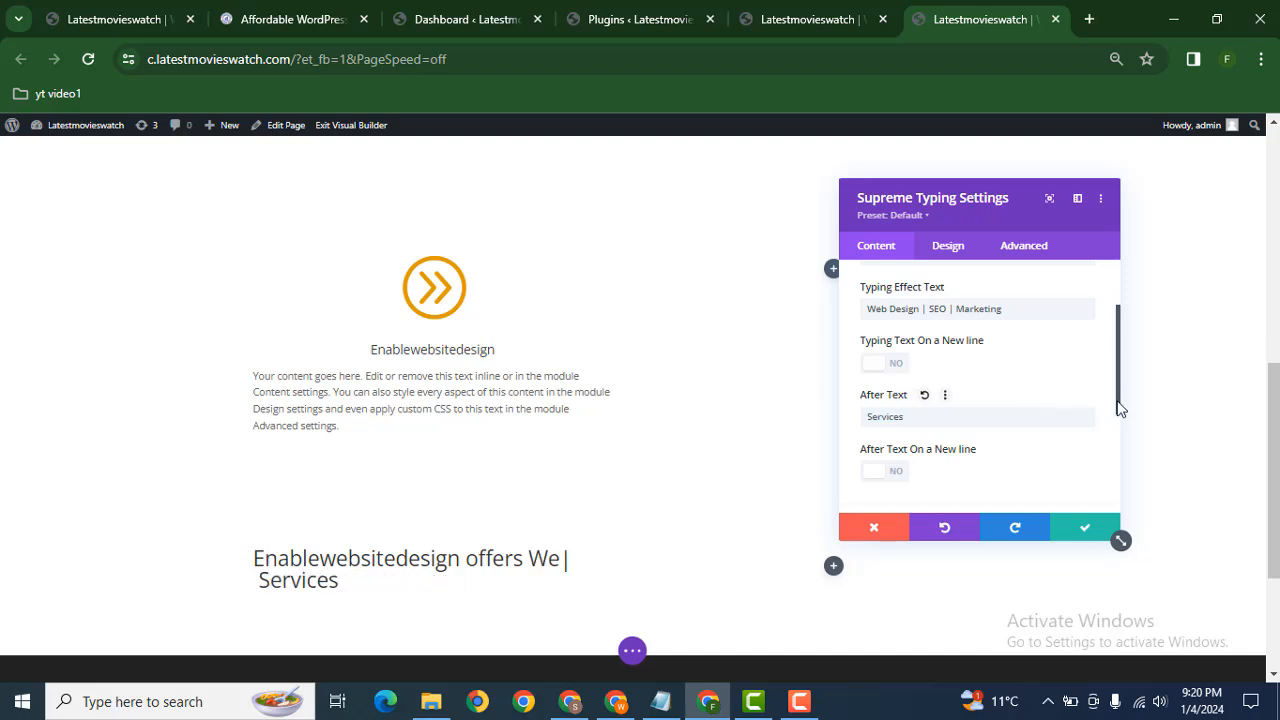
drag(1117, 406, 1120, 450)
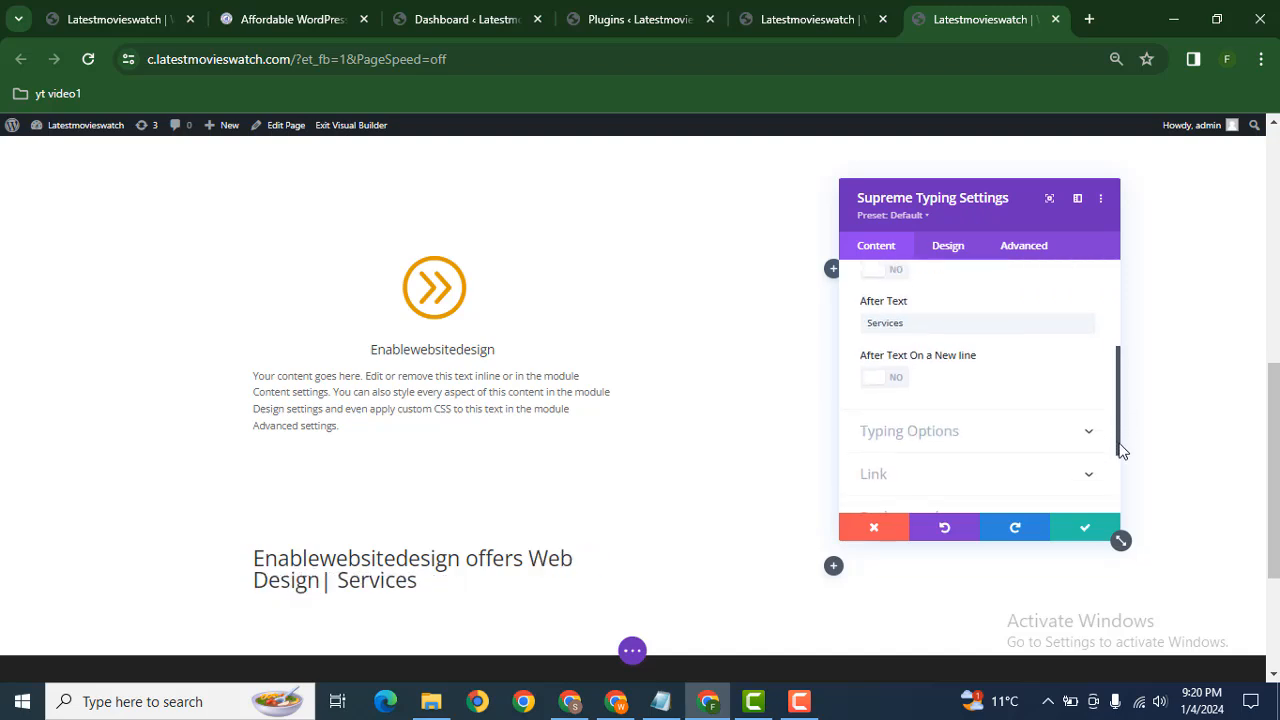
click(955, 445)
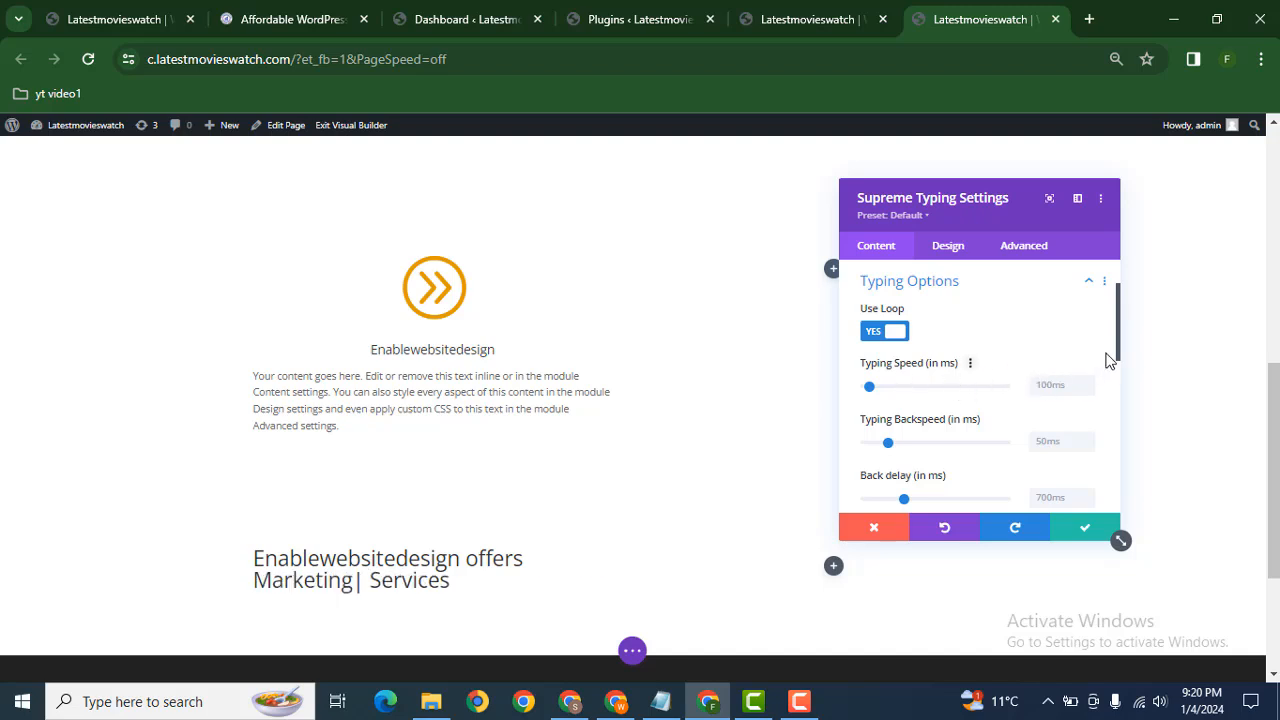
drag(1118, 347, 1120, 472)
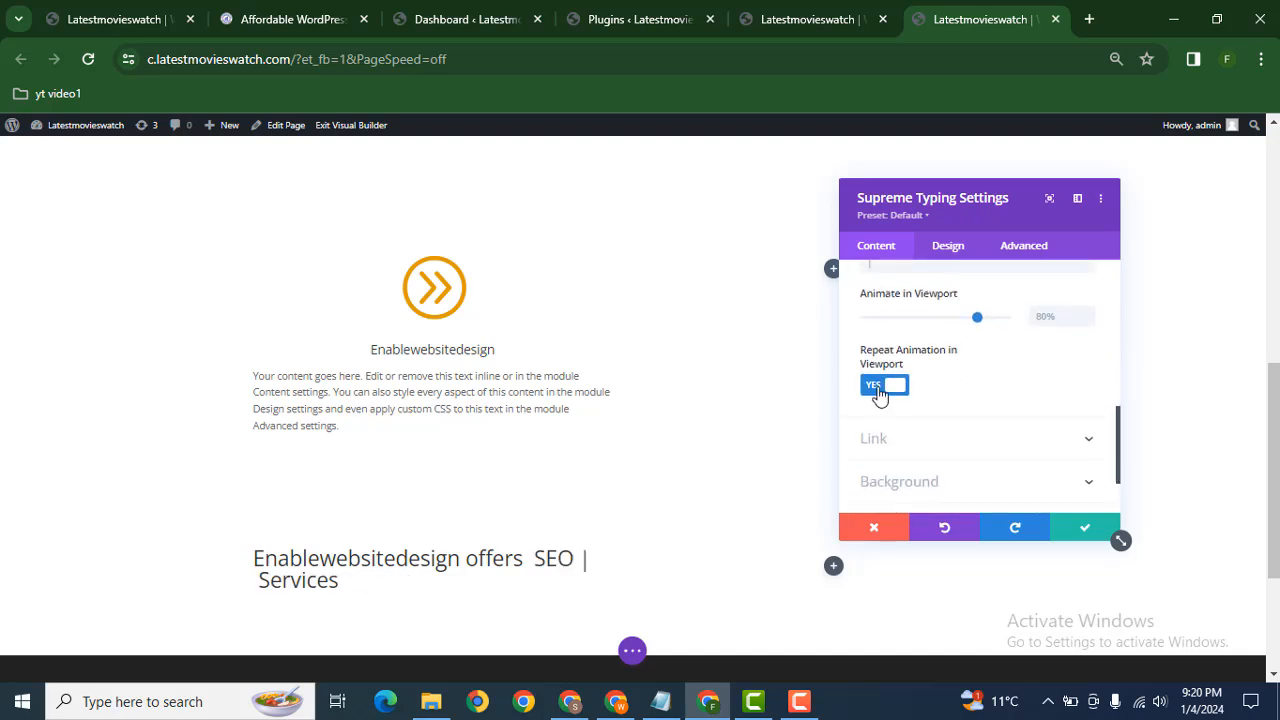
click(919, 447)
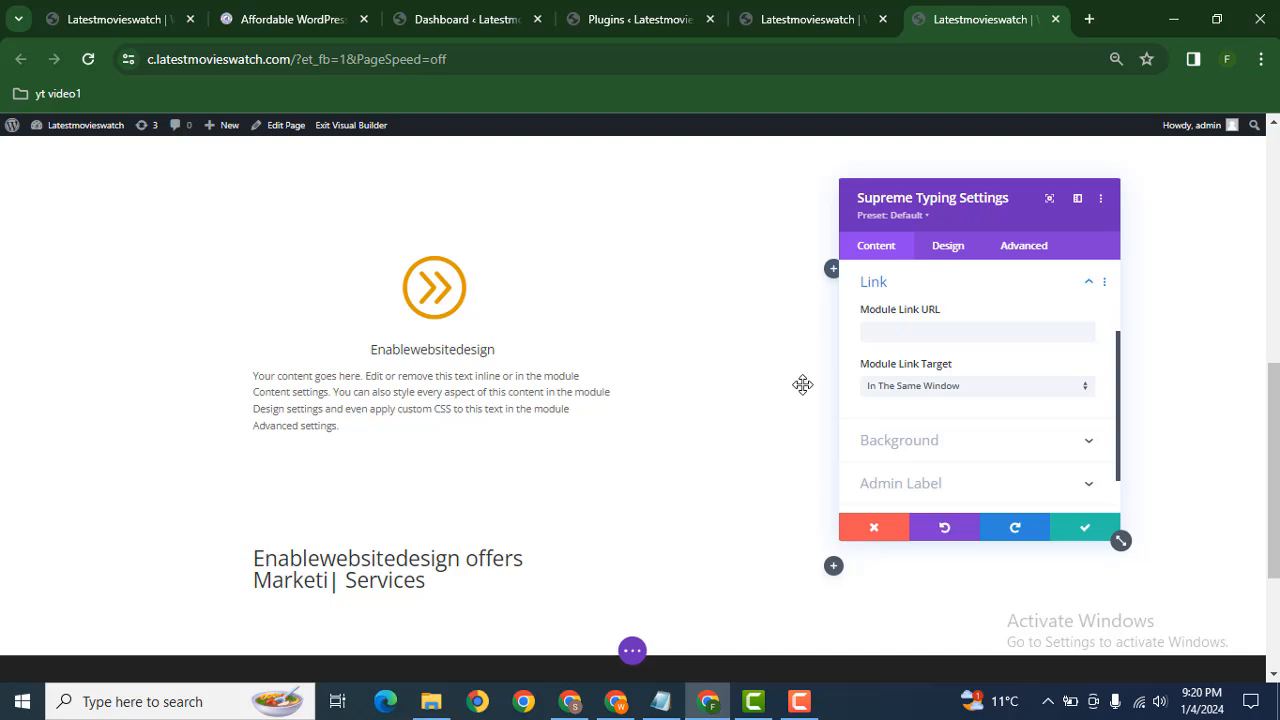
click(943, 453)
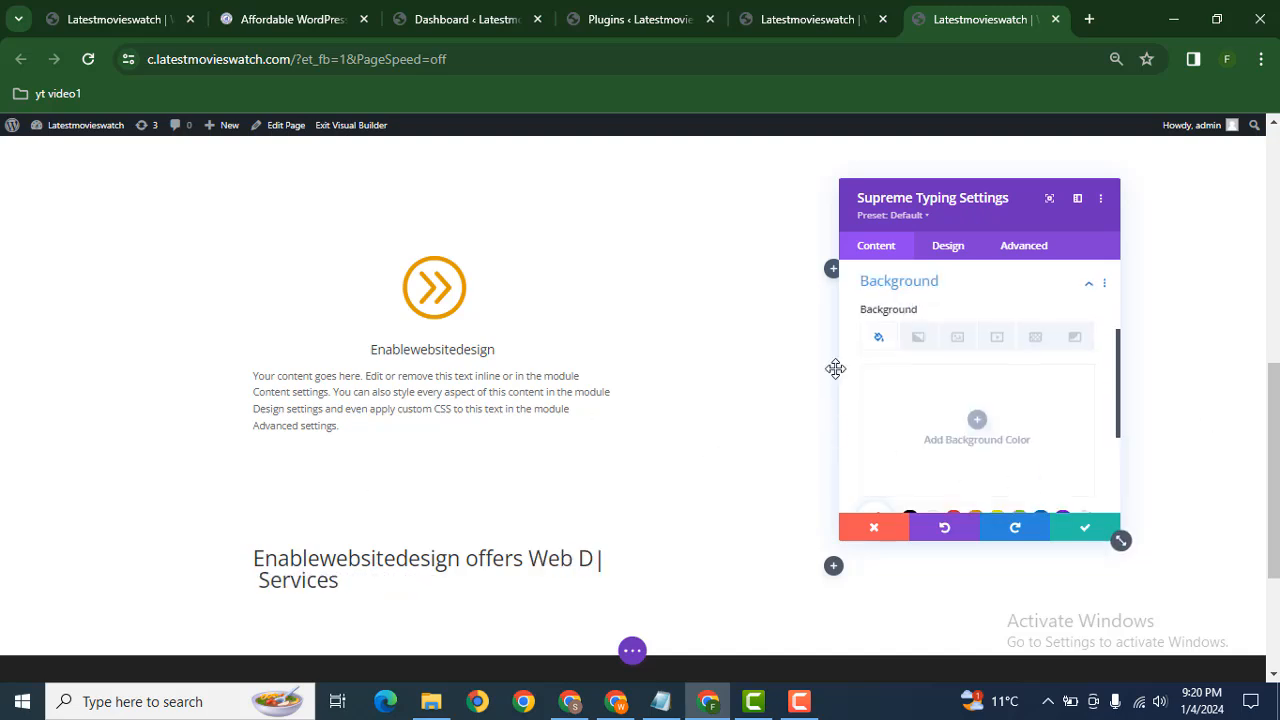
Set the typing module's Main Text color to the orange swatch and its Main Text Size to 22px
click(940, 252)
click(933, 312)
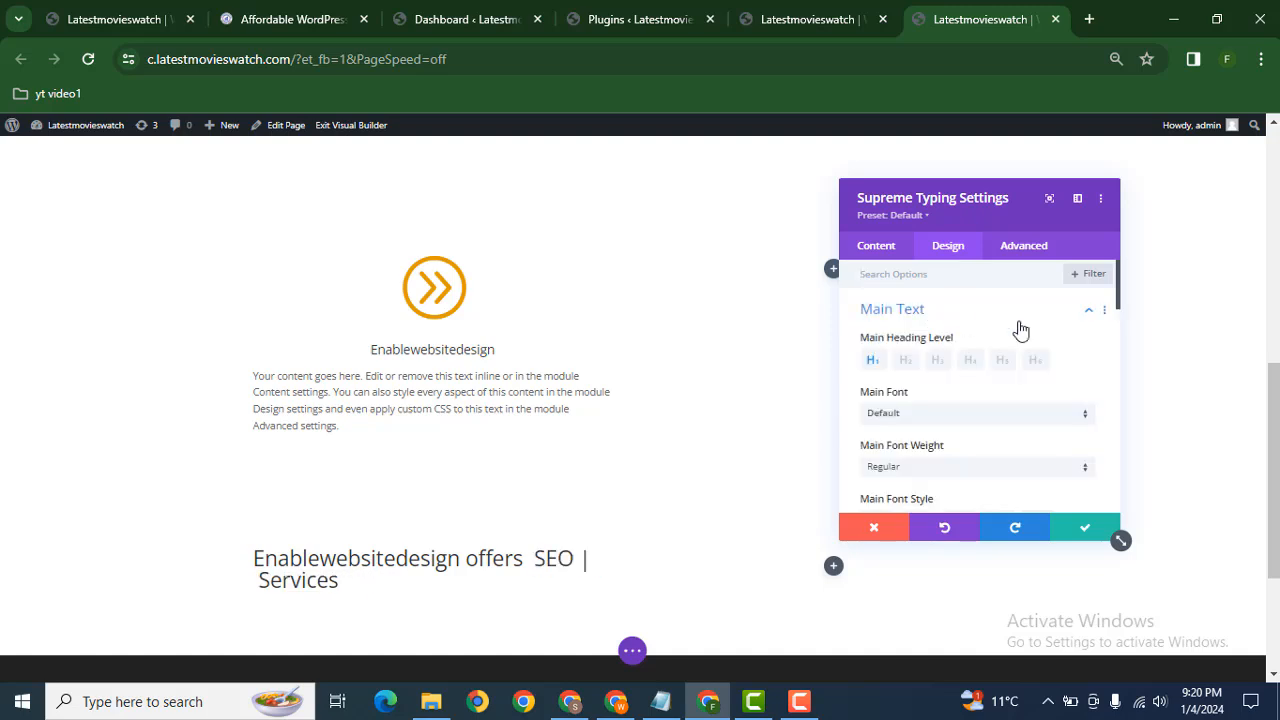
scroll(1116, 322, down, 3)
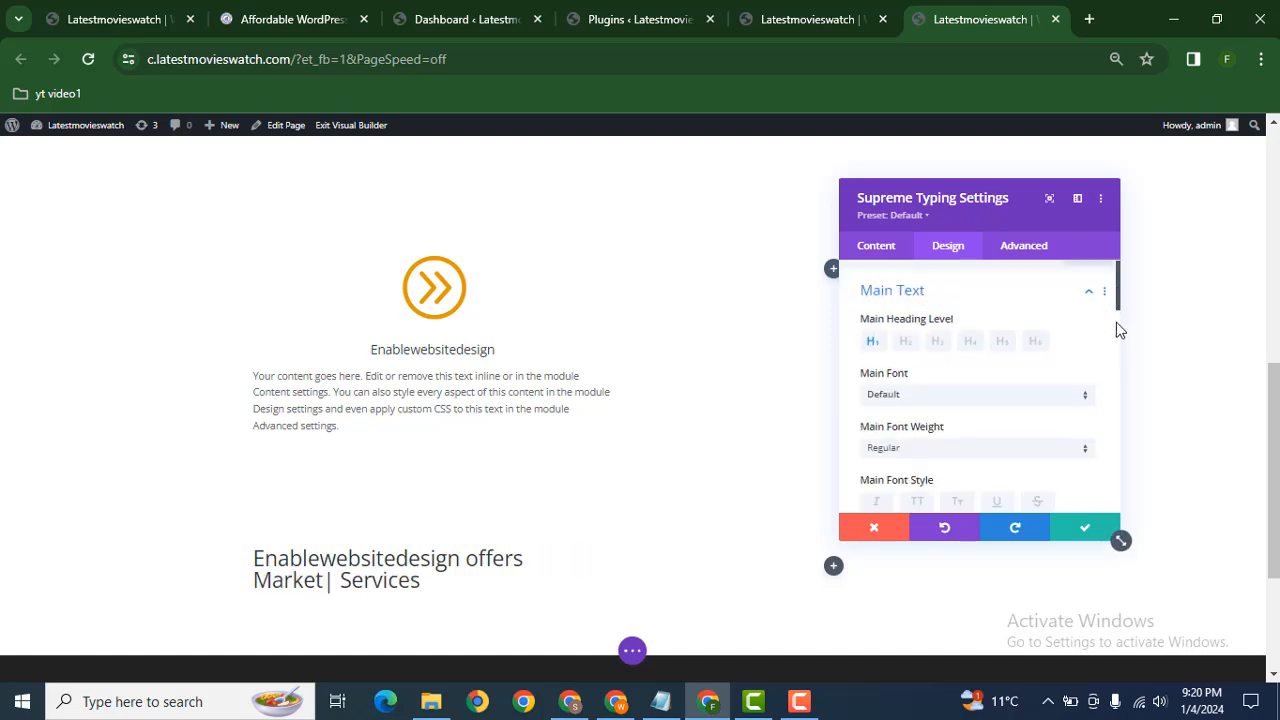
scroll(1114, 350, down, 3)
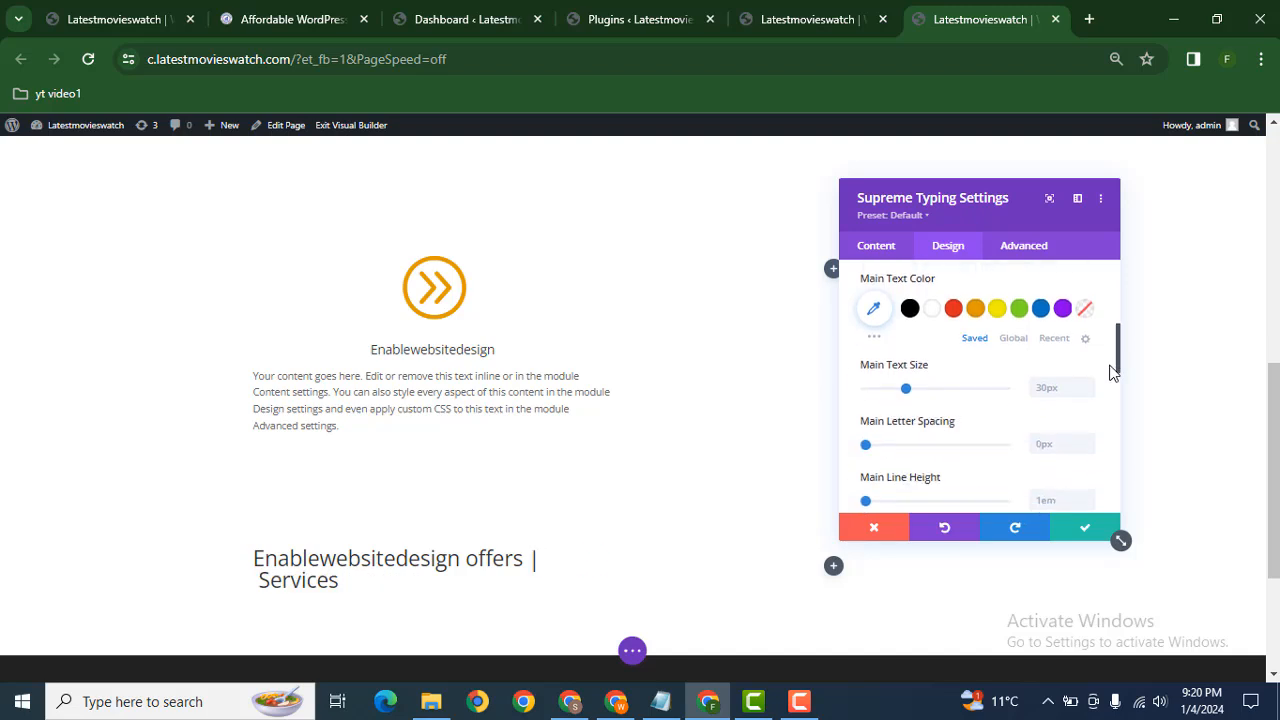
click(972, 312)
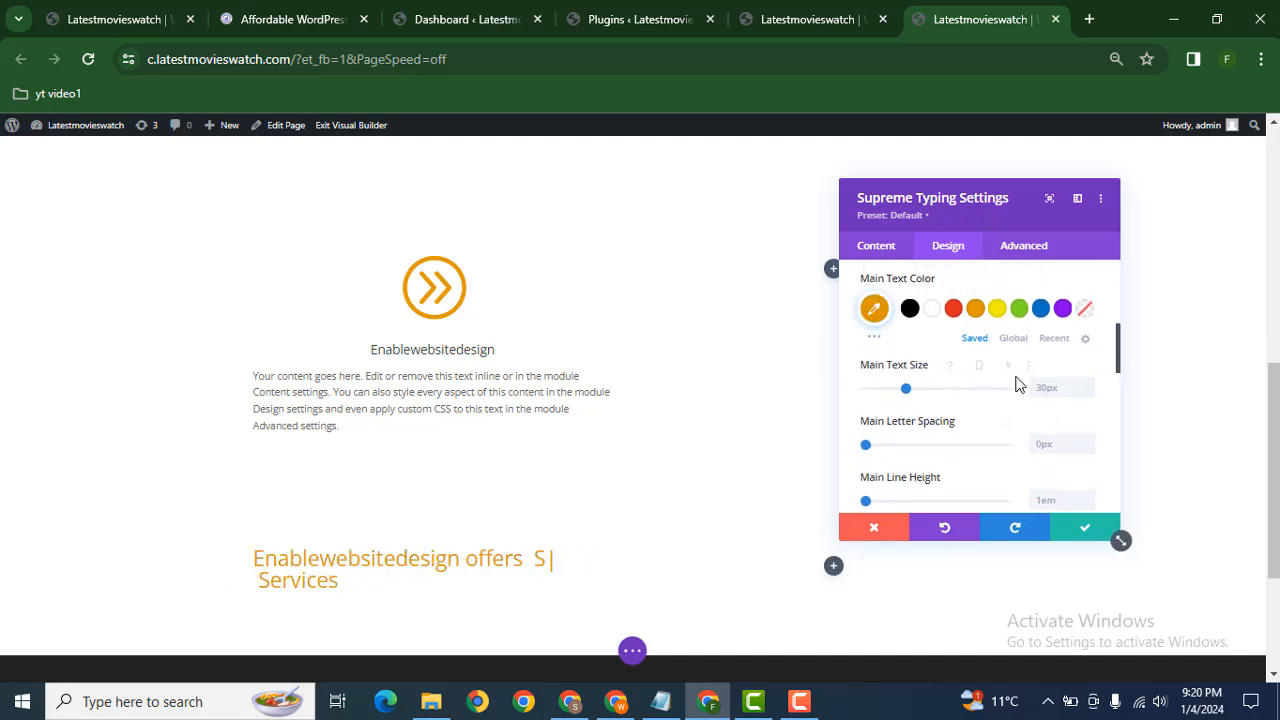
drag(907, 390, 901, 390)
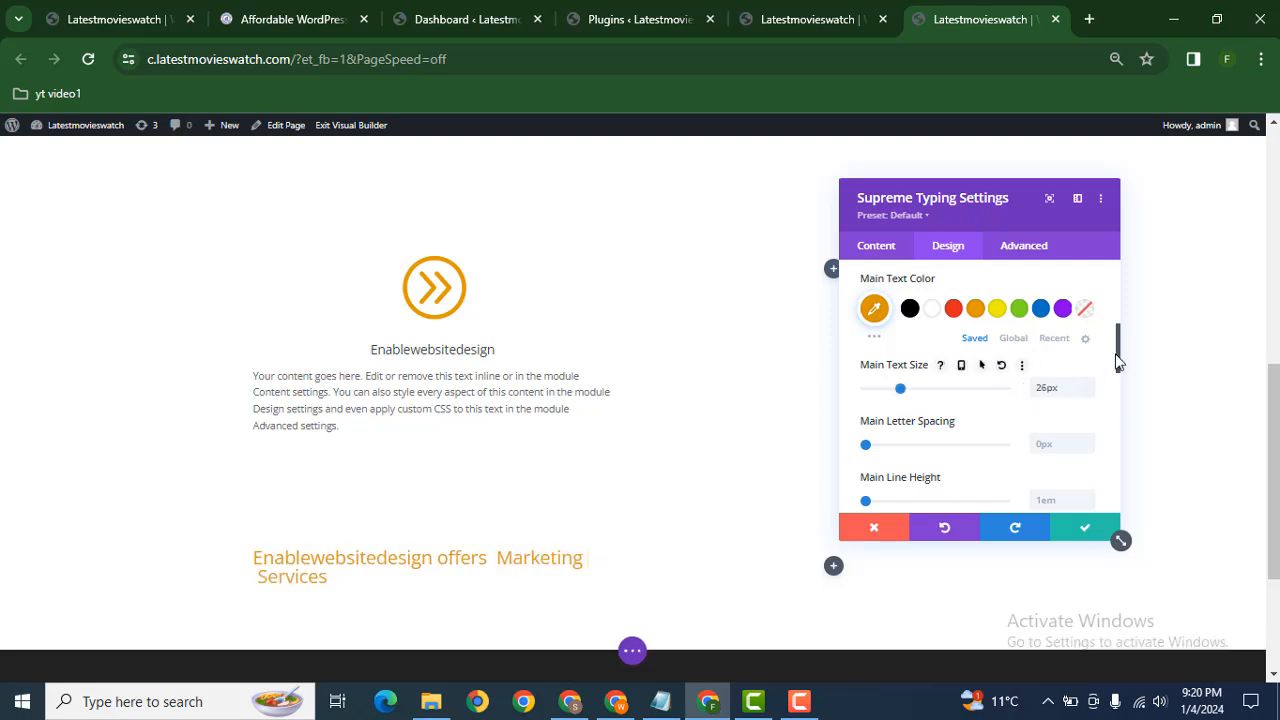
drag(900, 390, 895, 390)
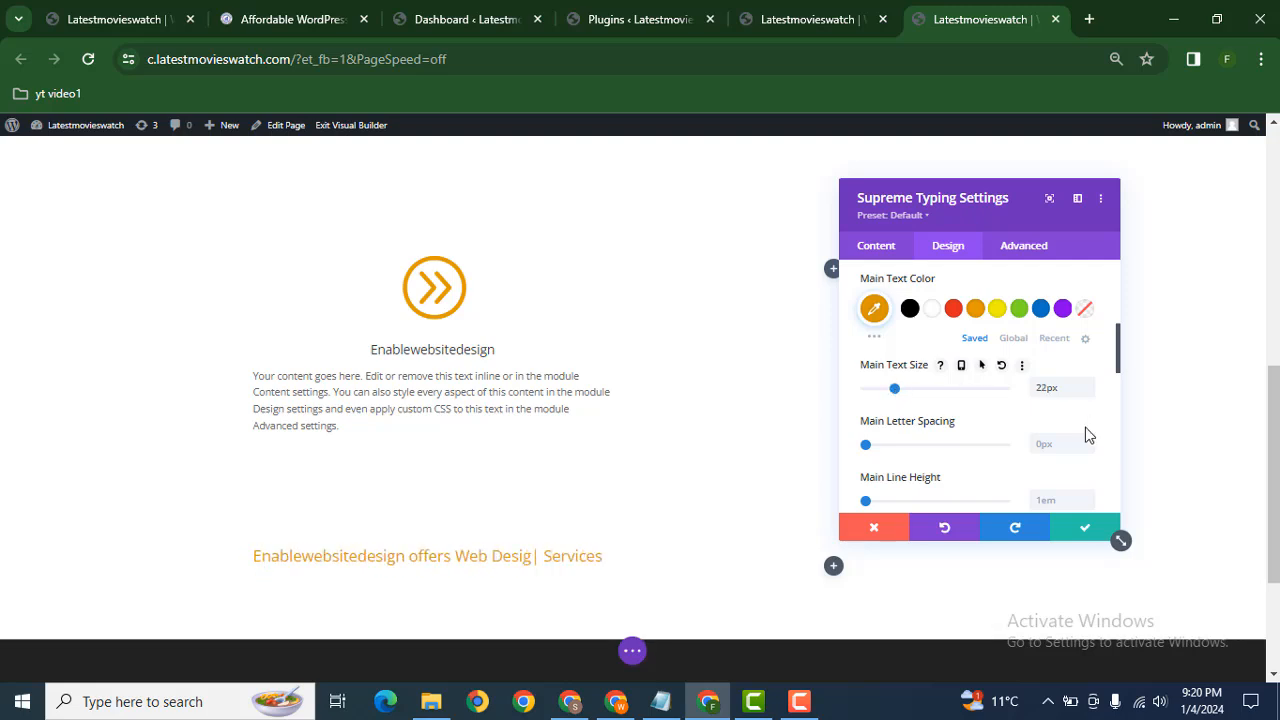
Look through the remaining design option groups and save the Supreme Typing module's settings
drag(1121, 365, 1116, 452)
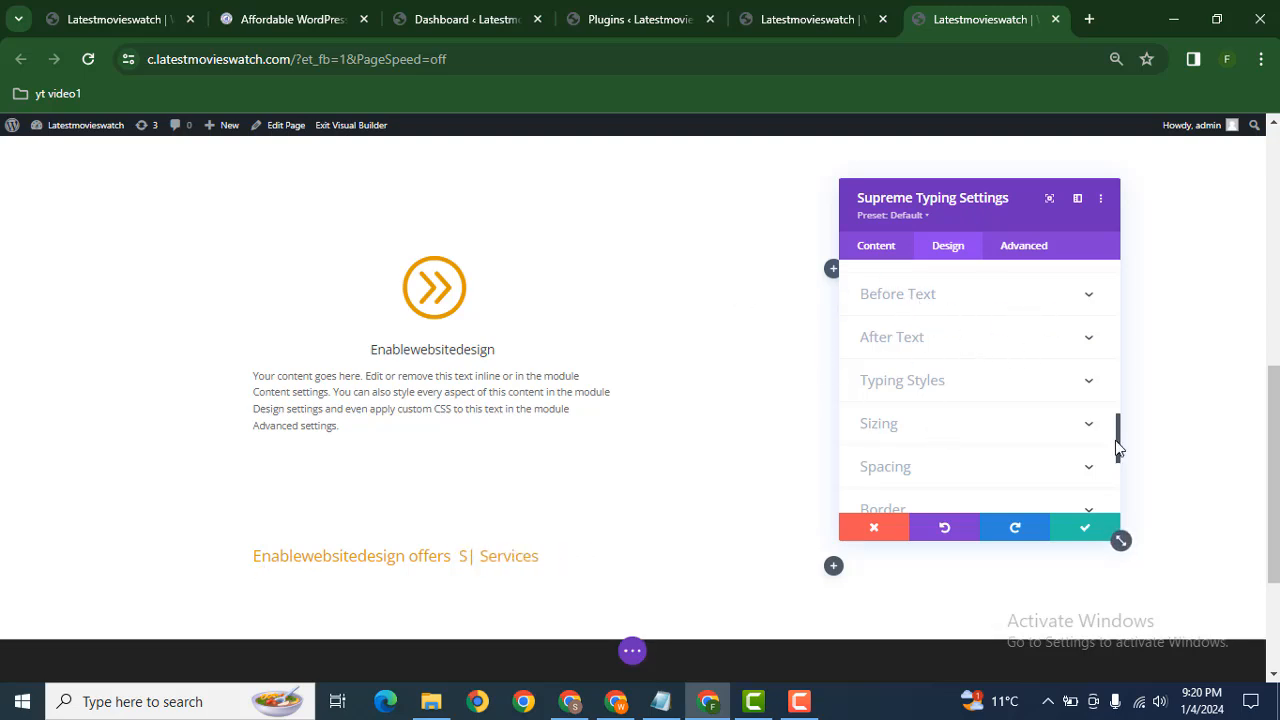
drag(1118, 446, 1118, 476)
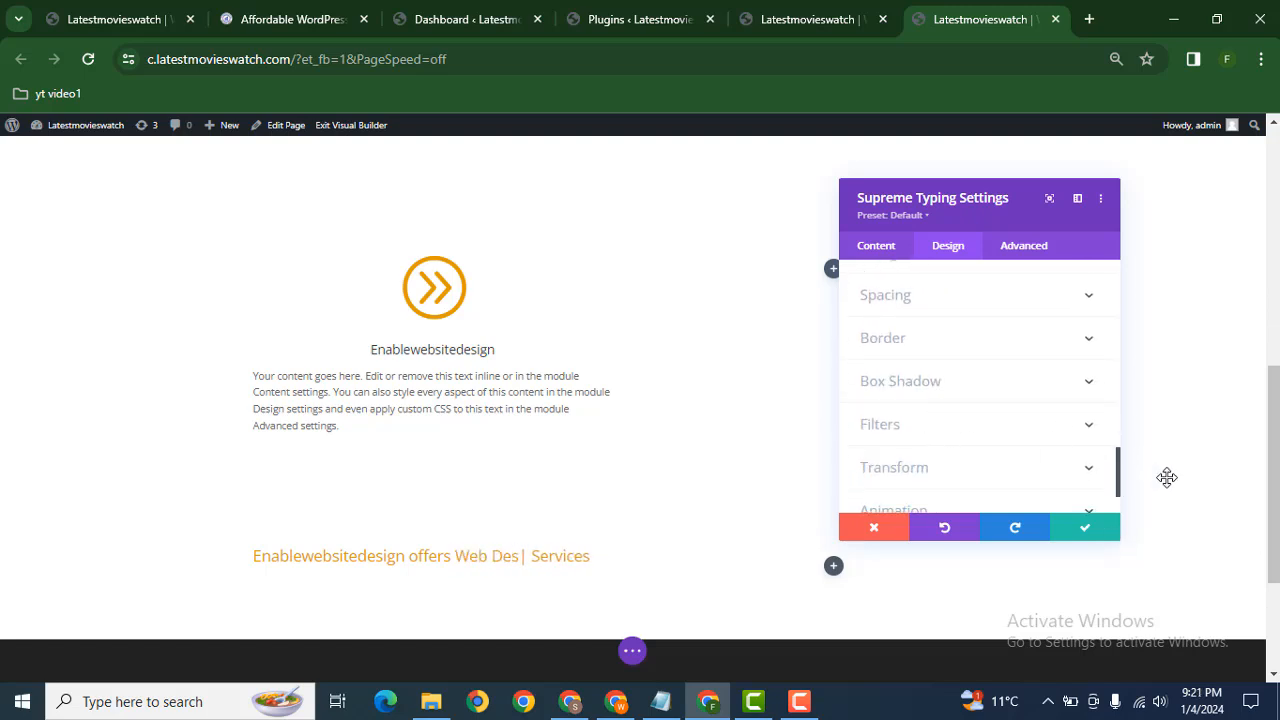
drag(1118, 478, 1118, 488)
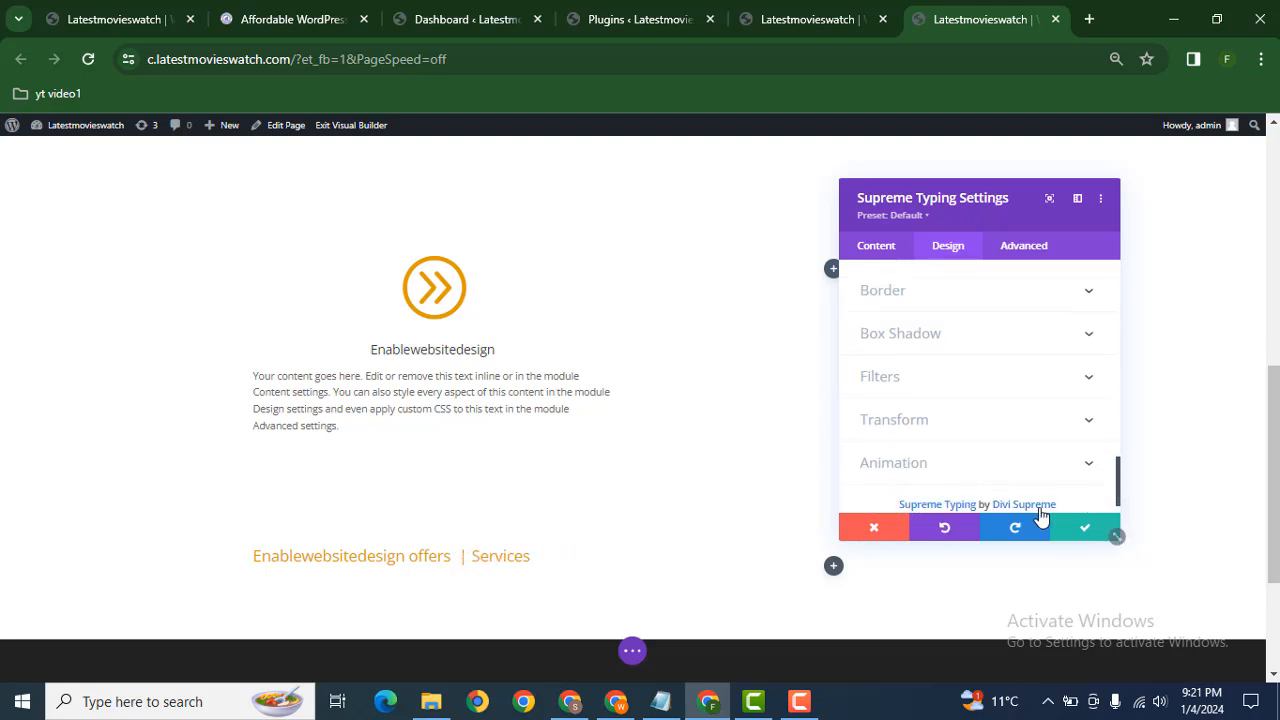
click(1082, 535)
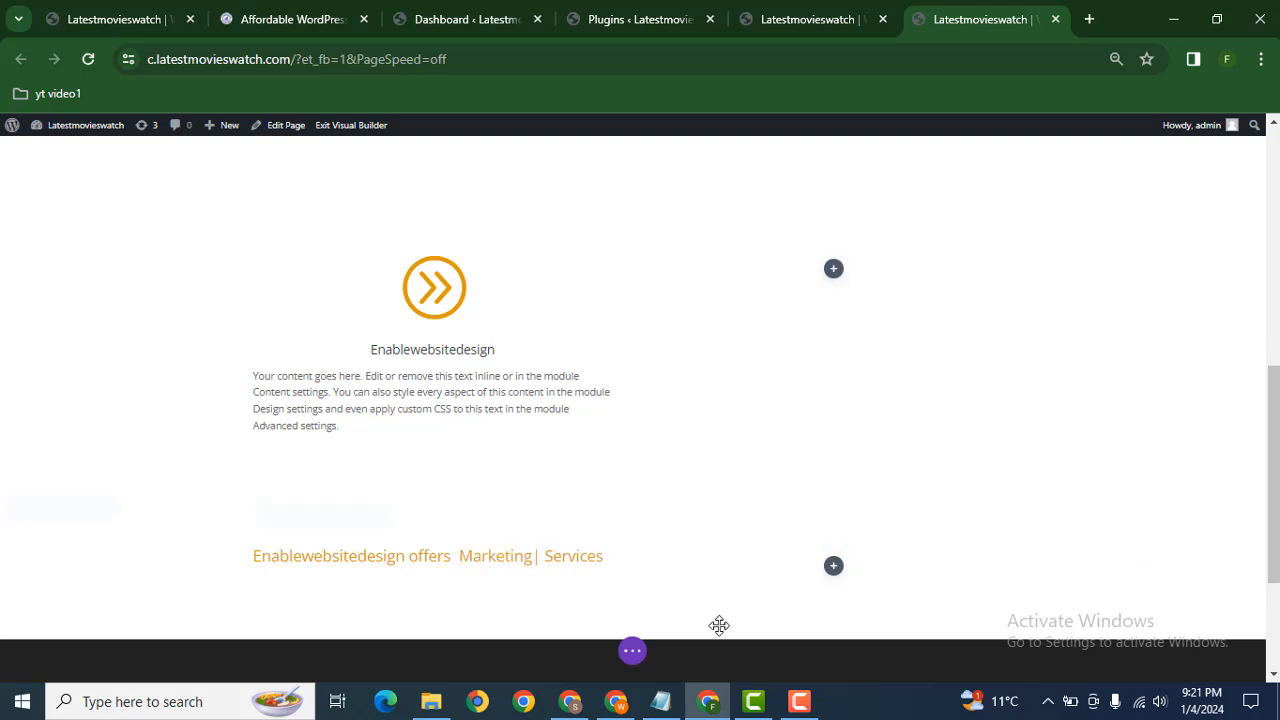
Save the page in the Visual Builder and switch to the browser tab with the published home page
click(632, 651)
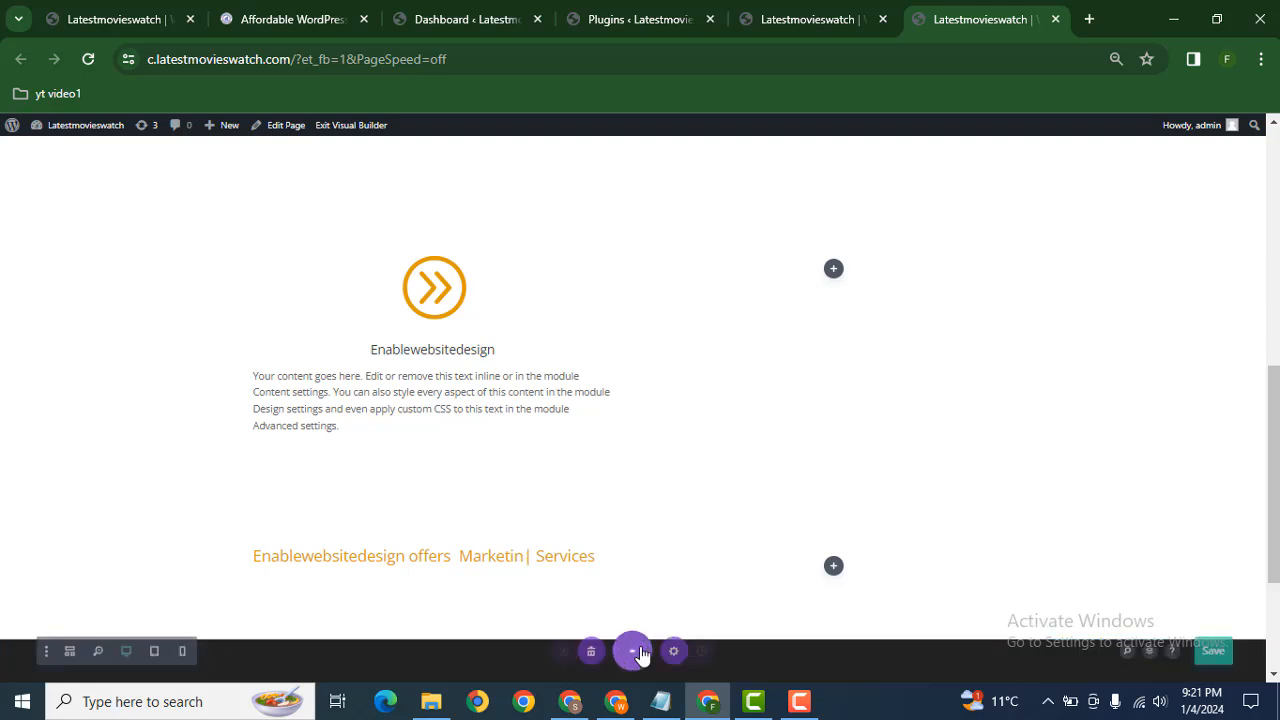
click(1212, 652)
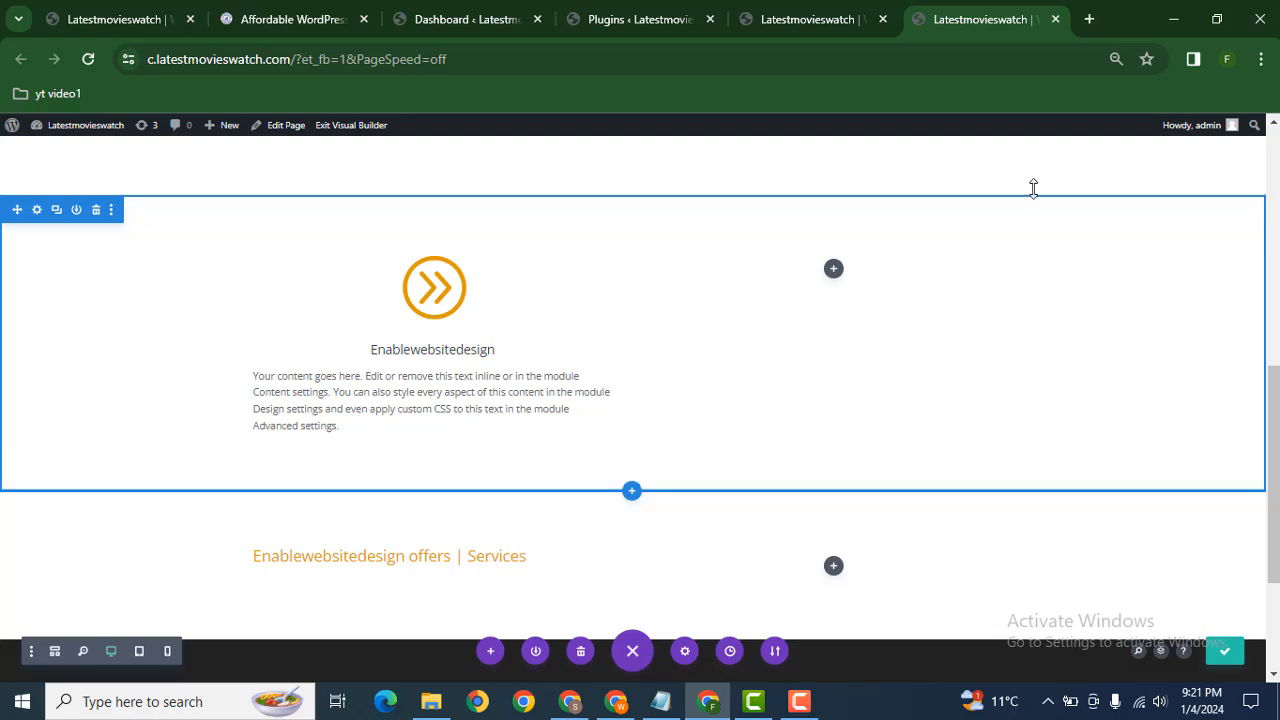
click(815, 12)
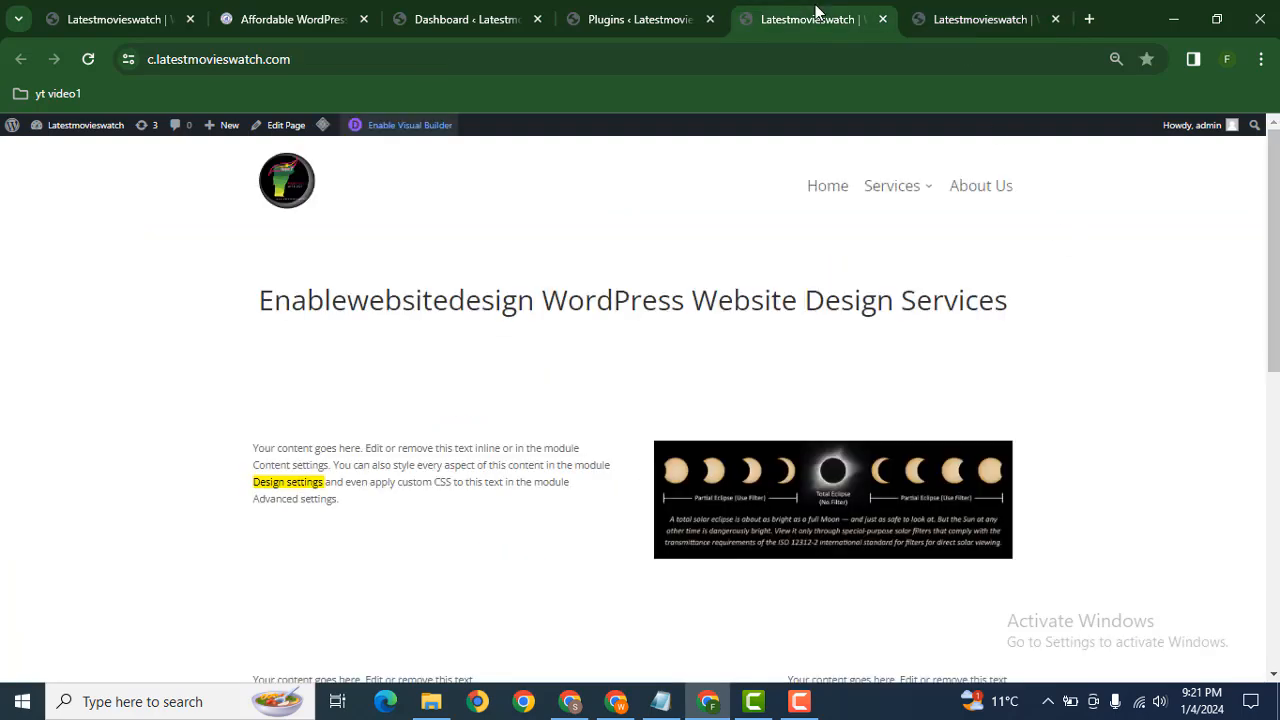